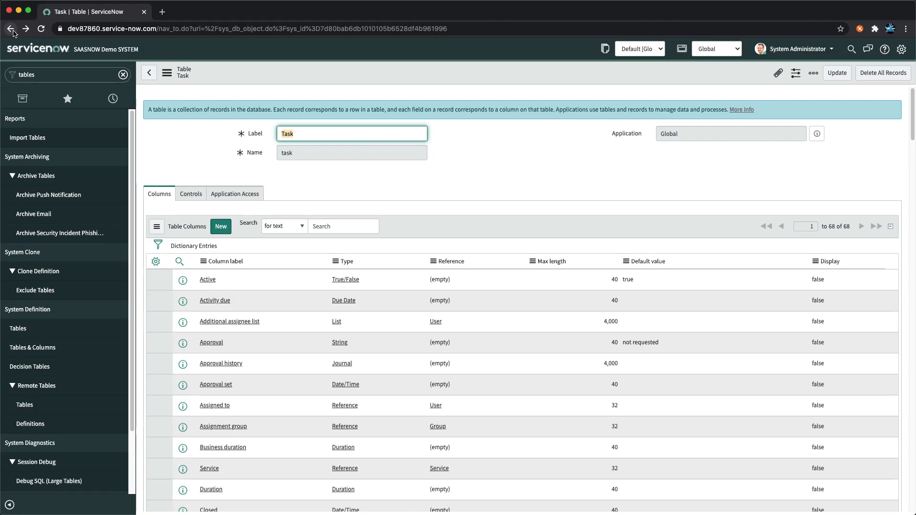
- Return to the Tables list and filter it to show only tables that extend Task
left_click(12, 30)
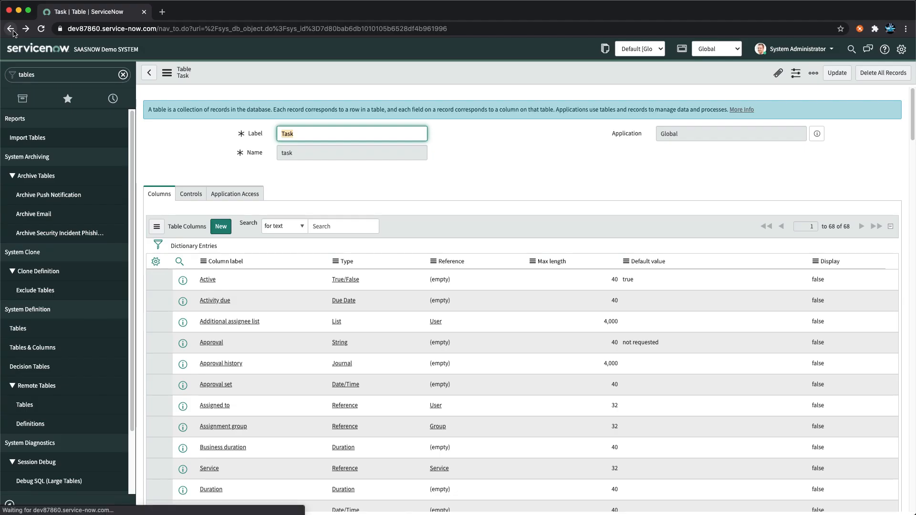
scroll(271, 237, "down", 8)
scroll(270, 238, "down", 5)
scroll(271, 238, "up", 15)
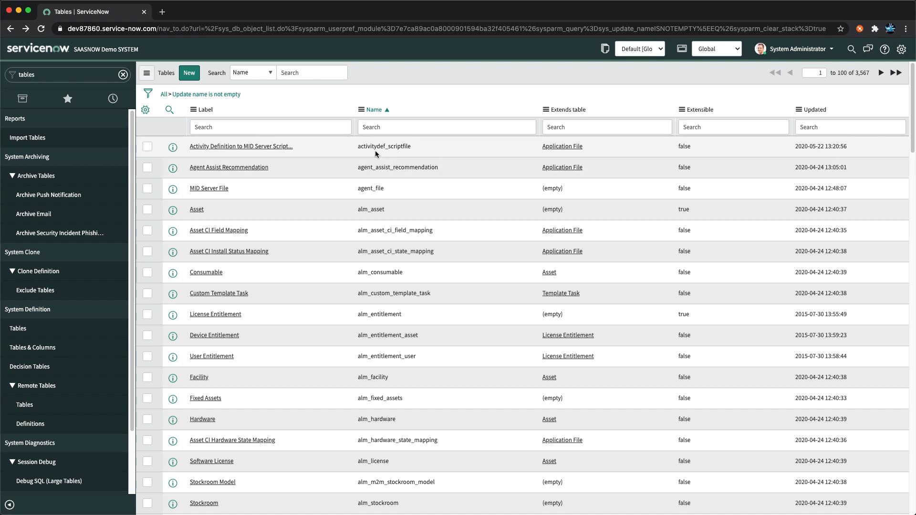
scroll(533, 349, "down", 2)
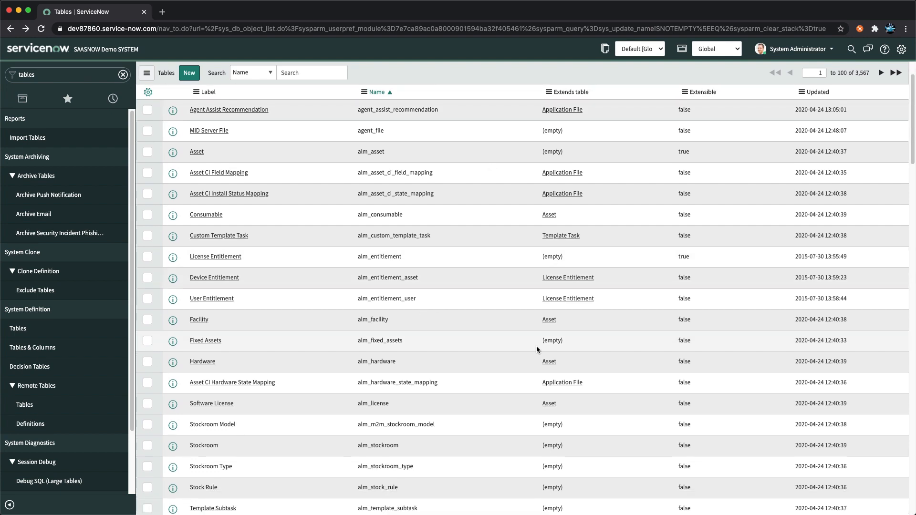
scroll(533, 349, "down", 8)
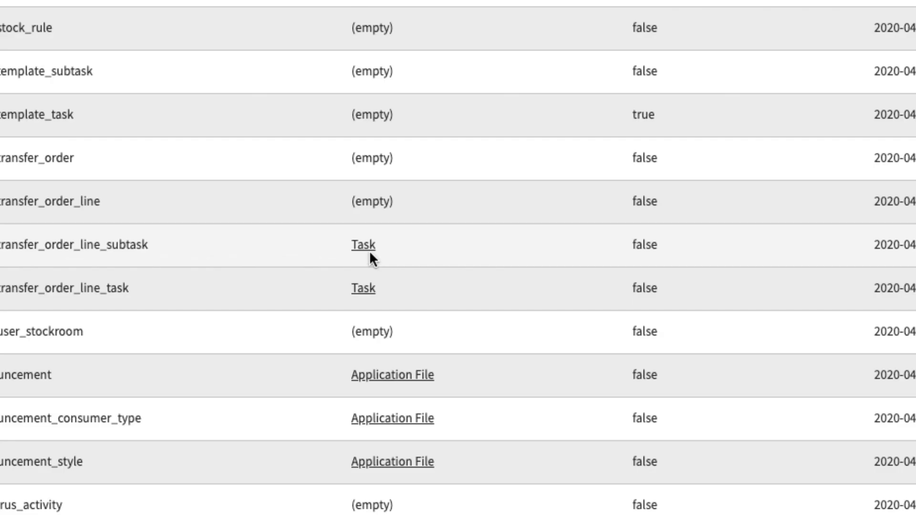
right_click(367, 245)
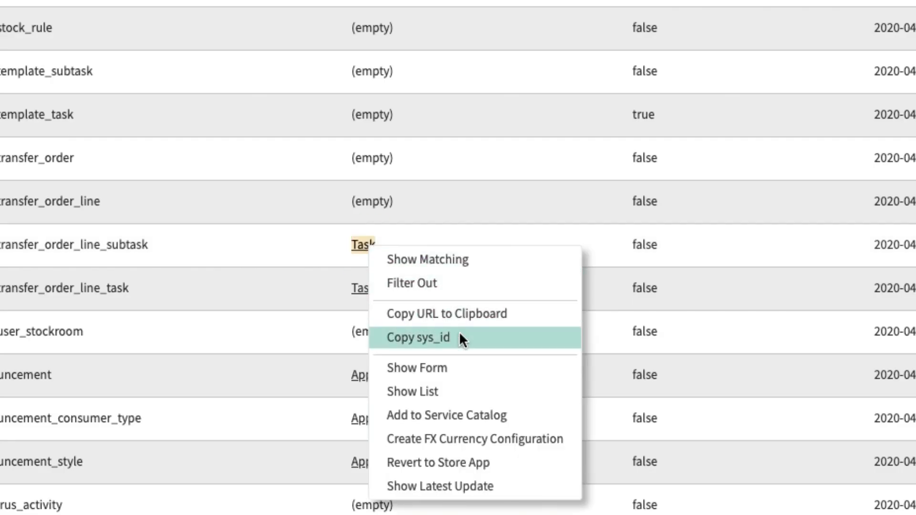
left_click(429, 258)
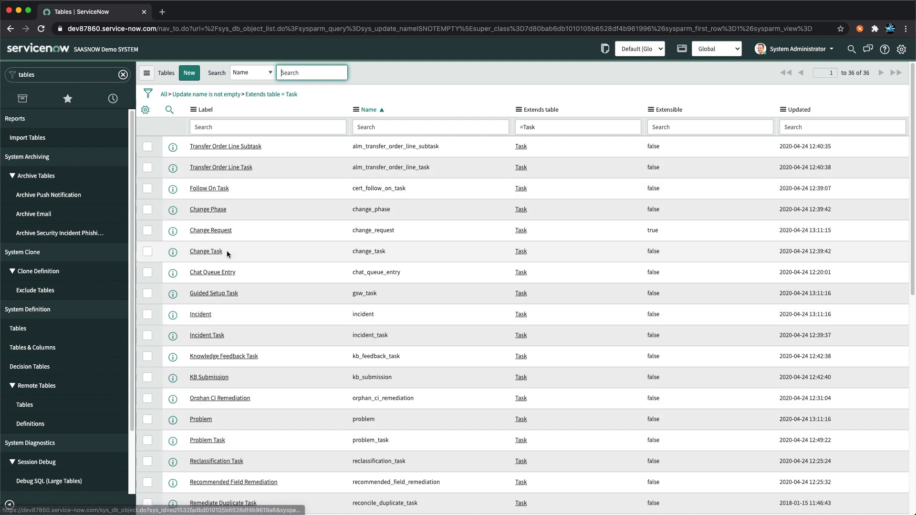
- Look through the tables extending Task, and open the Task table definition to view its columns
scroll(226, 353, "down", 2)
scroll(226, 353, "down", 3)
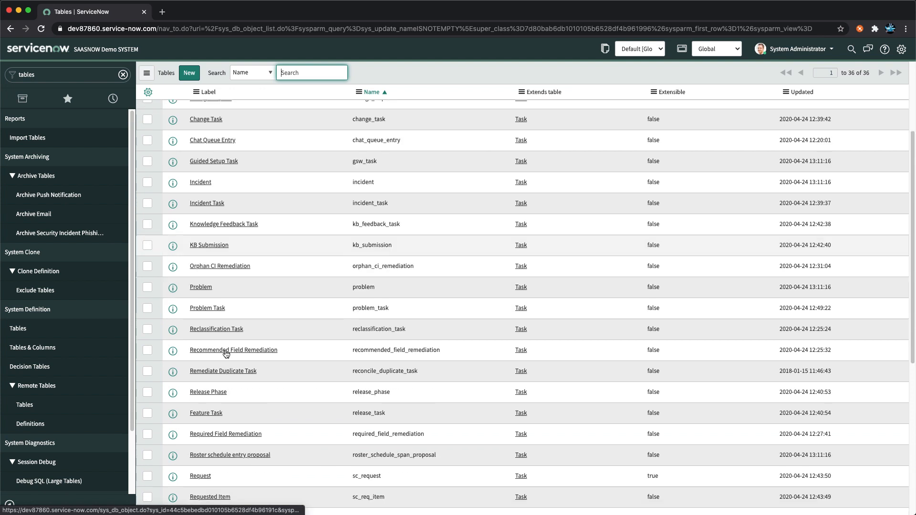
scroll(208, 467, "down", 2)
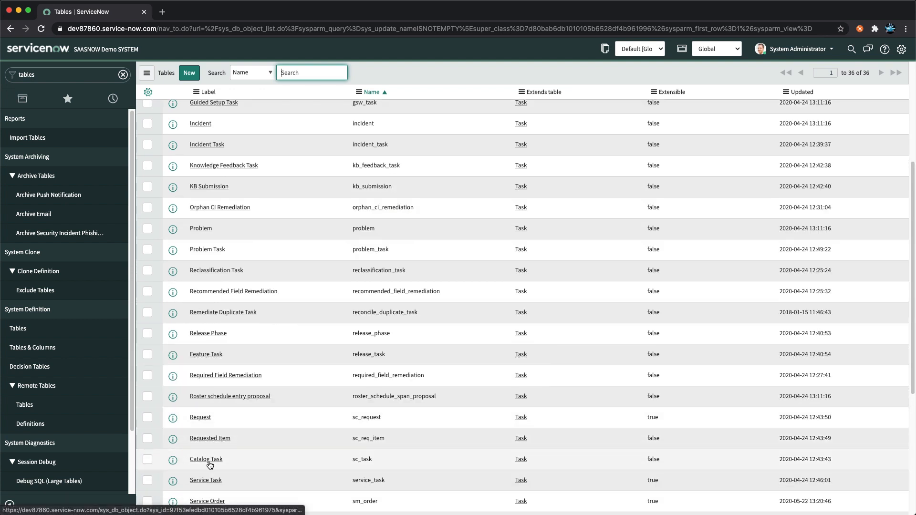
scroll(358, 375, "up", 5)
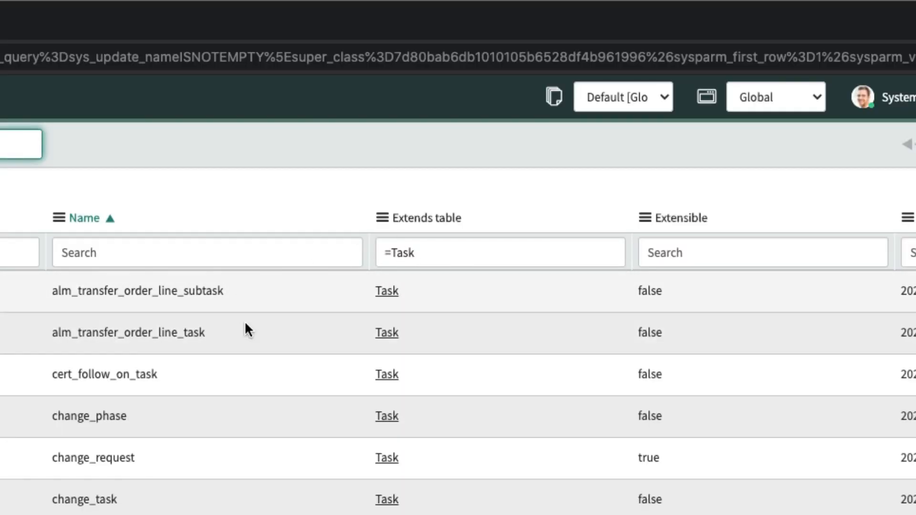
left_click(388, 293)
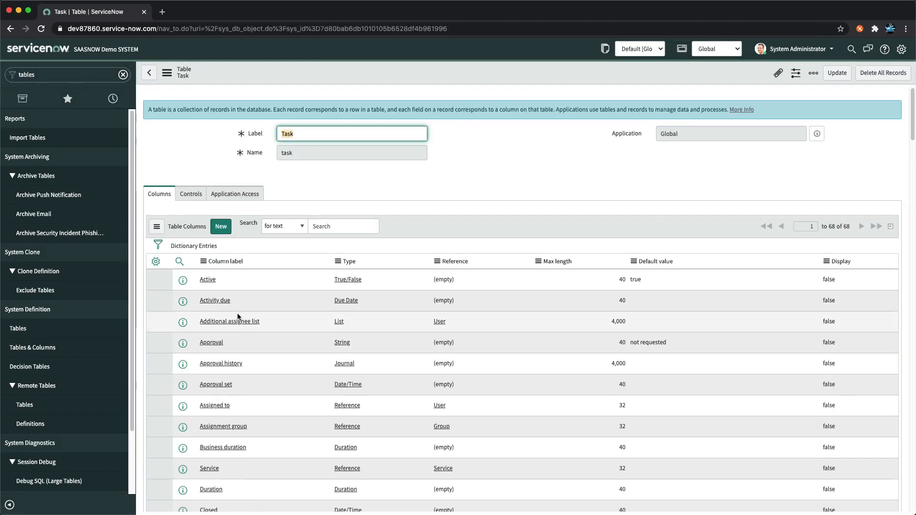
scroll(237, 311, "down", 5)
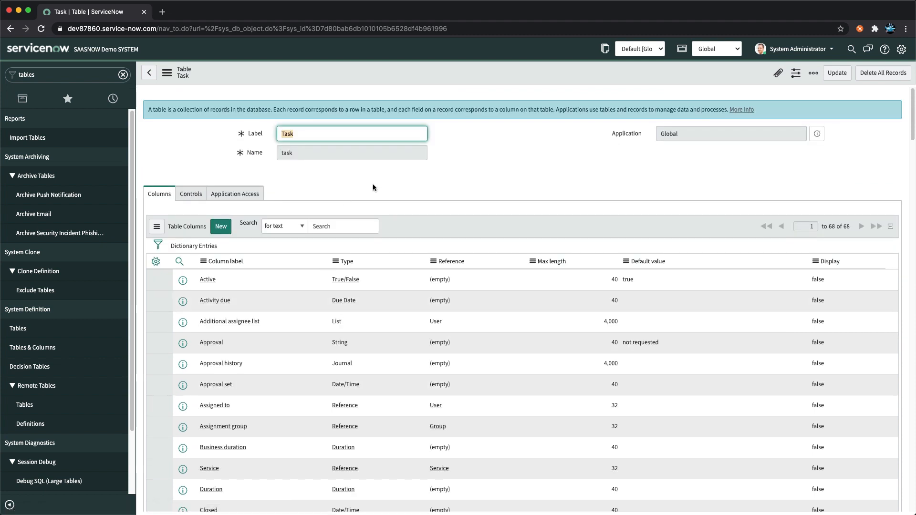
scroll(267, 339, "down", 1)
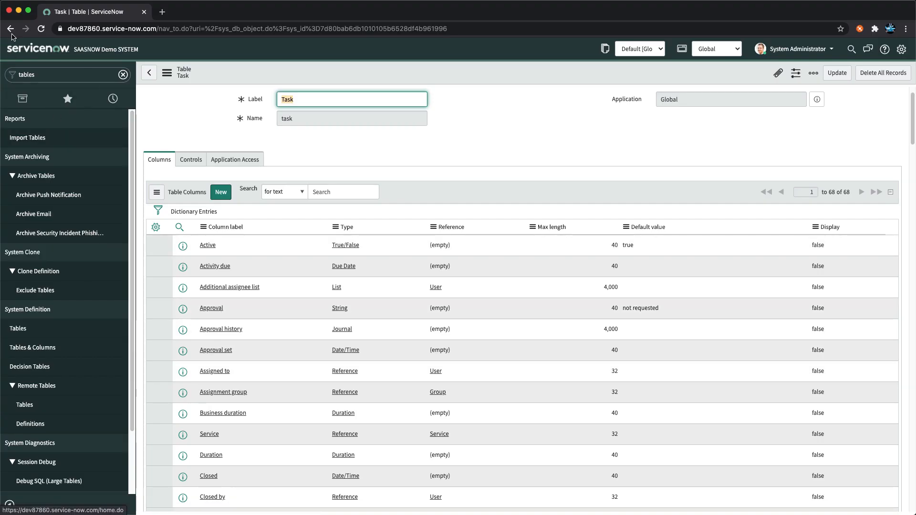
- Return to the filtered list of Task child tables and open the Incident table definition
left_click(11, 30)
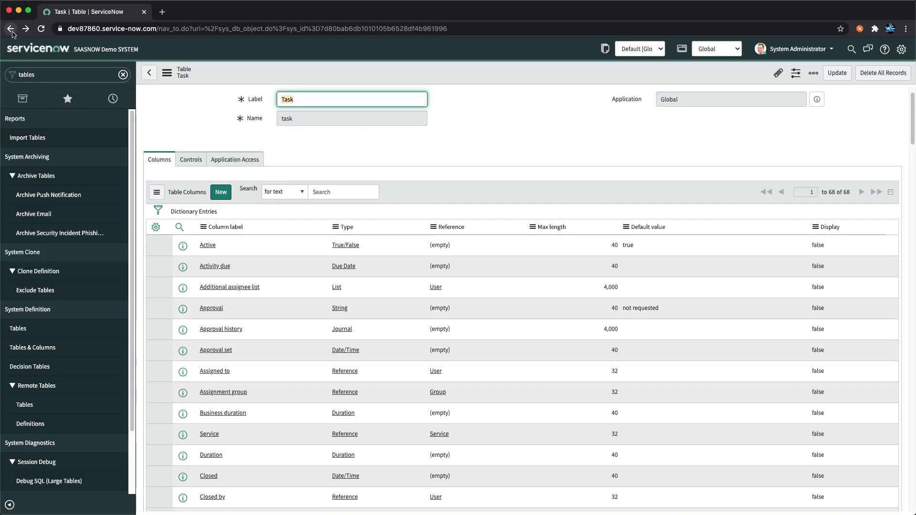
scroll(236, 322, "down", 1)
scroll(236, 322, "down", 1)
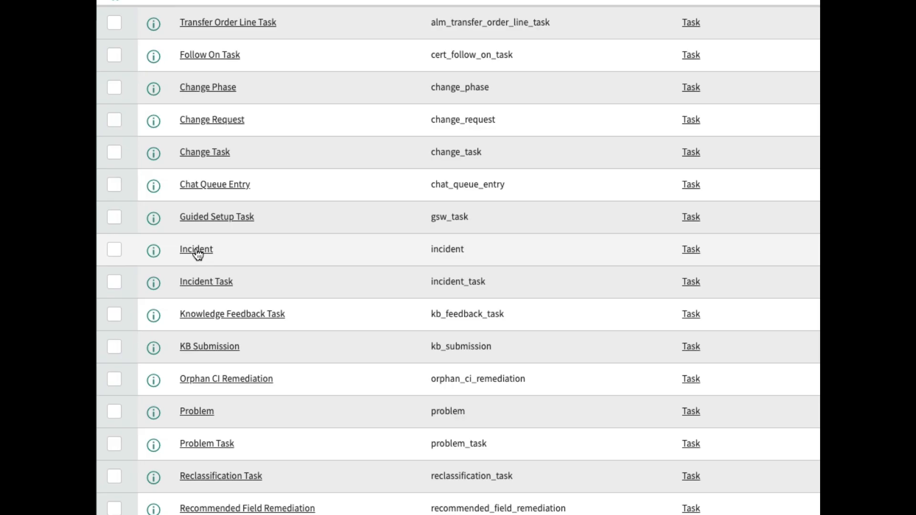
left_click(199, 249)
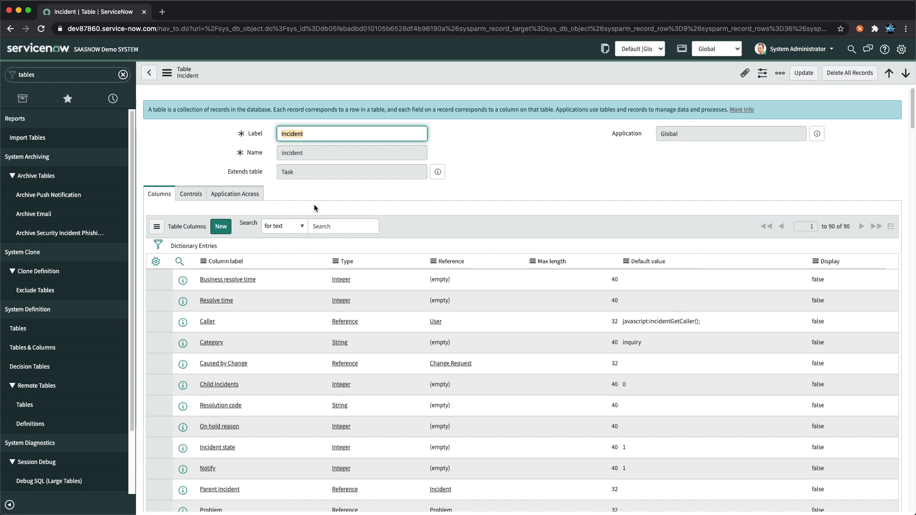
- Preview the parent table in the Incident table's Extends table field and open the Task table record
left_click(477, 206)
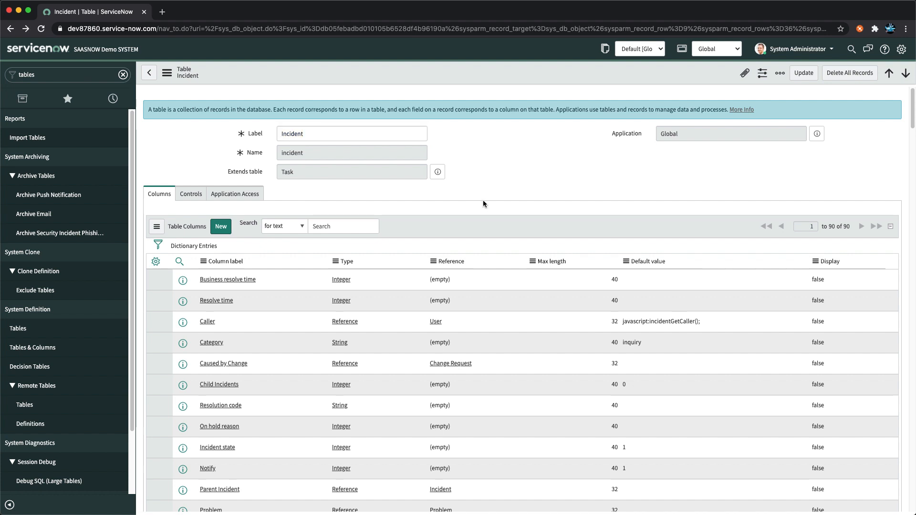
left_click(438, 173)
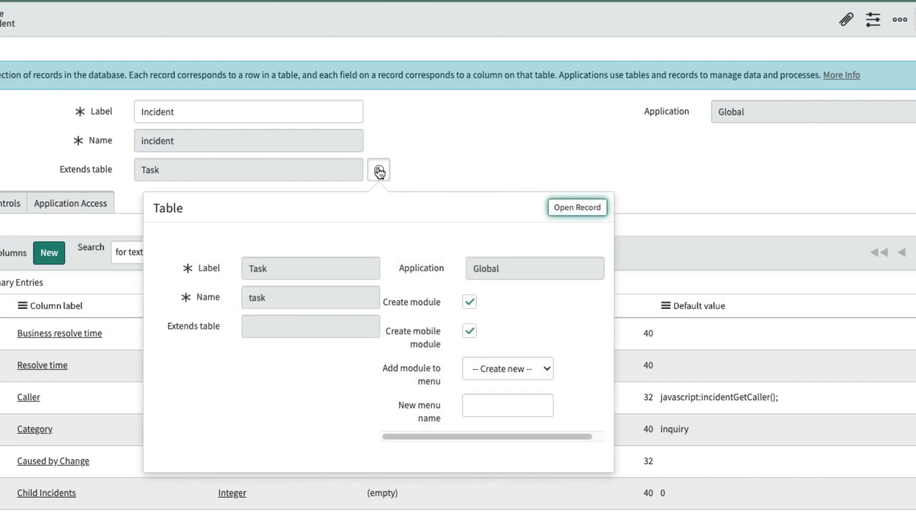
left_click(572, 212)
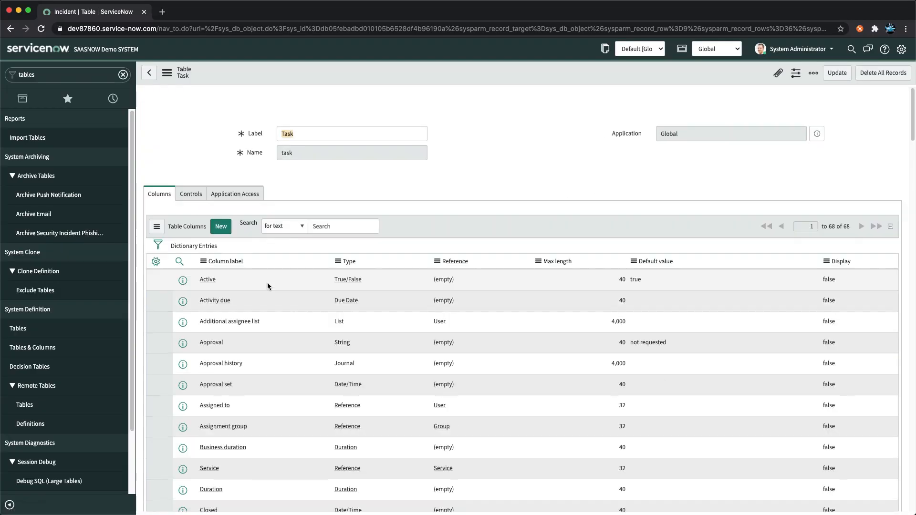
- Look over the Task table's columns and show the list of records in the Task table
scroll(257, 300, "down", 2)
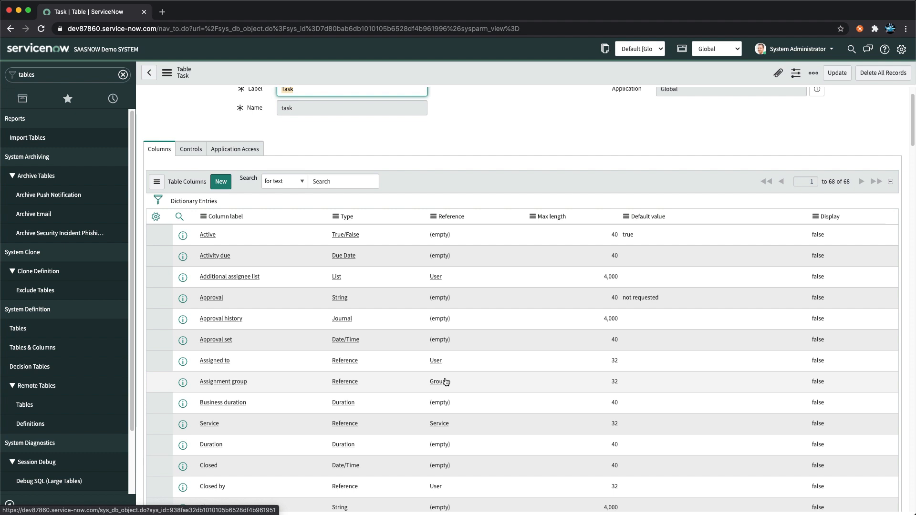
scroll(427, 382, "up", 2)
scroll(427, 383, "down", 10)
scroll(427, 382, "down", 10)
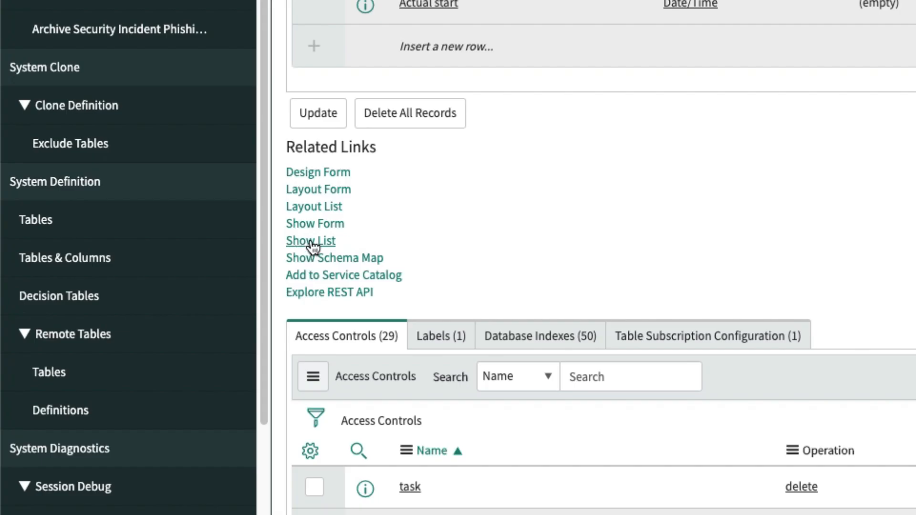
left_click(311, 243)
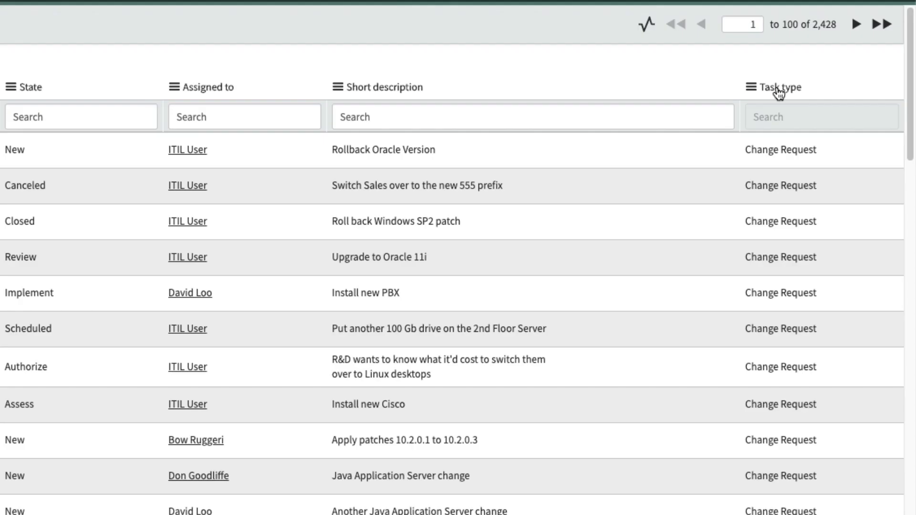
- Group the task list by Task type and expand the Incident group
right_click(835, 110)
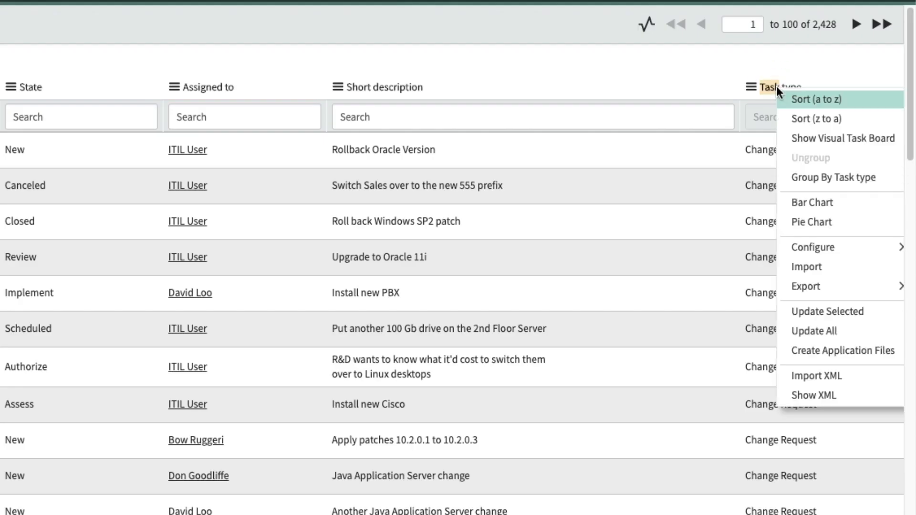
left_click(815, 176)
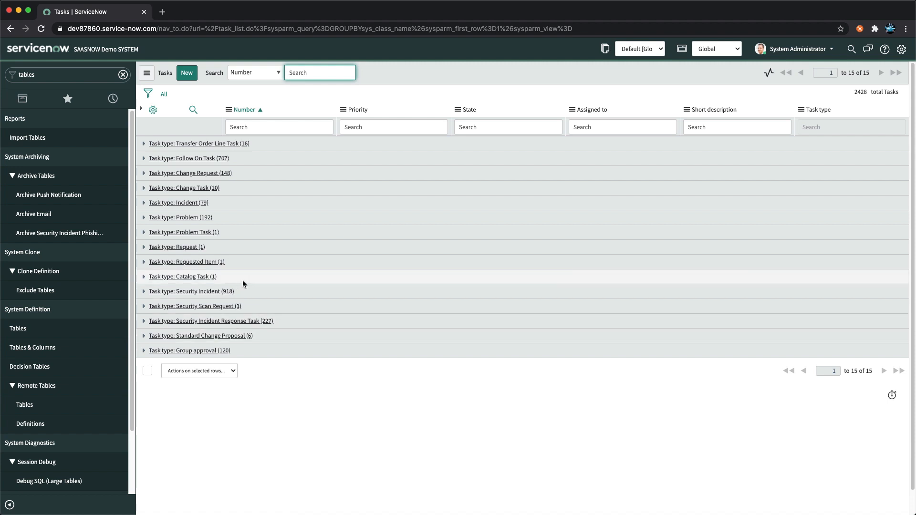
left_click(143, 203)
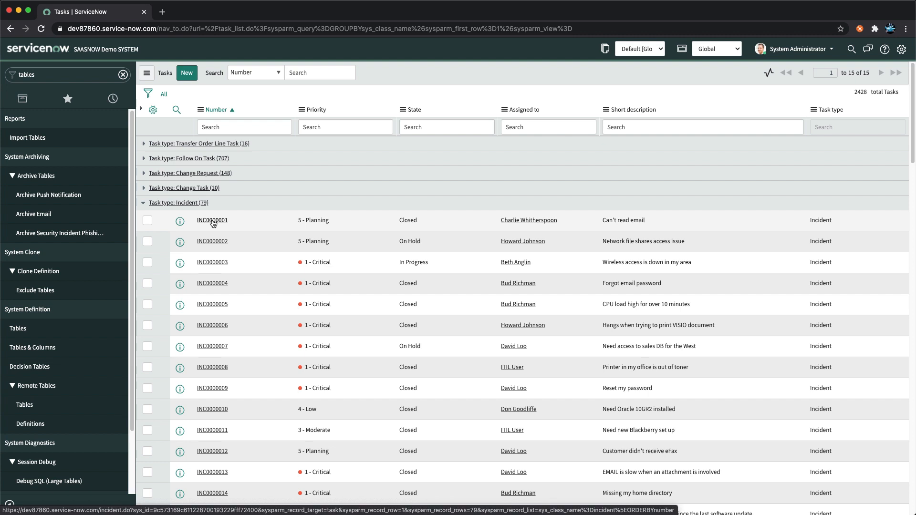
- Open incident INC0000001 and examine its form through to the Task SLAs related list
left_click(212, 221)
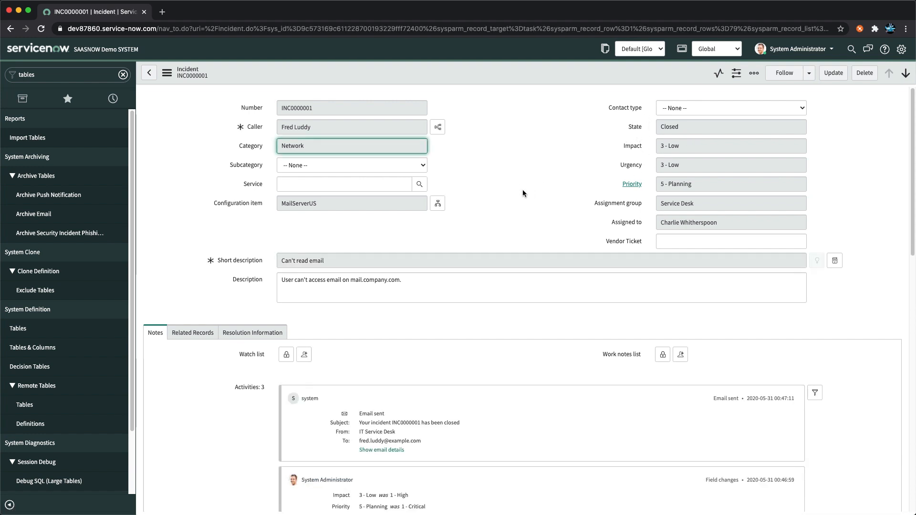
left_click(598, 203)
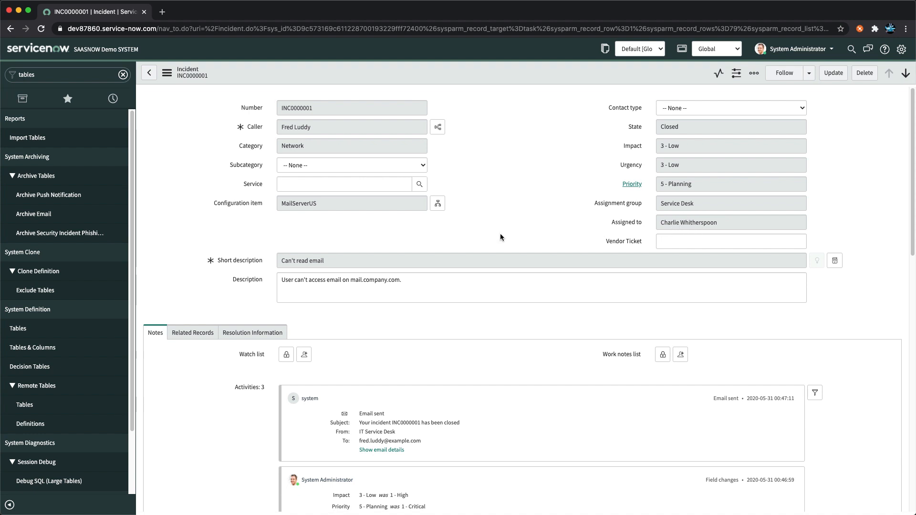
scroll(500, 234, "down", 7)
scroll(500, 237, "down", 3)
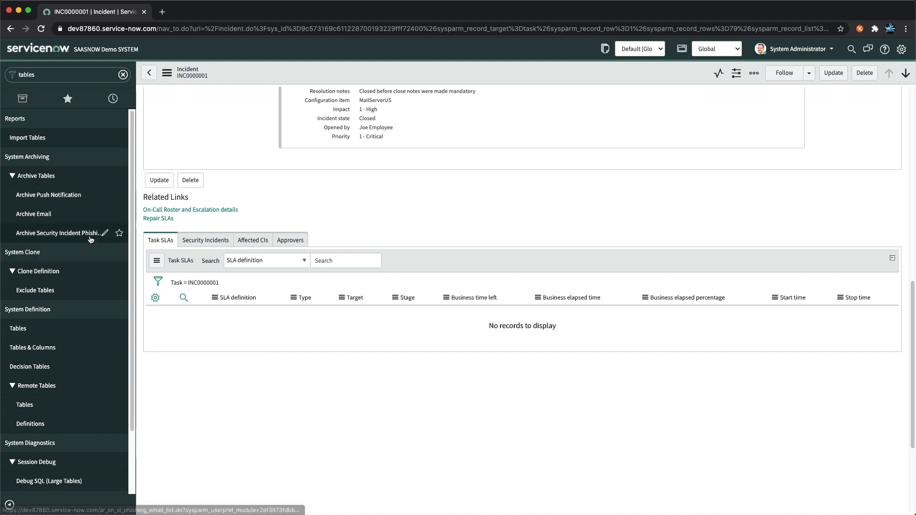
- Clear the navigator filter, list the open incidents and open INC0000050, "Can't access Exchange server - is it down?"
left_click(22, 100)
scroll(55, 289, "down", 2)
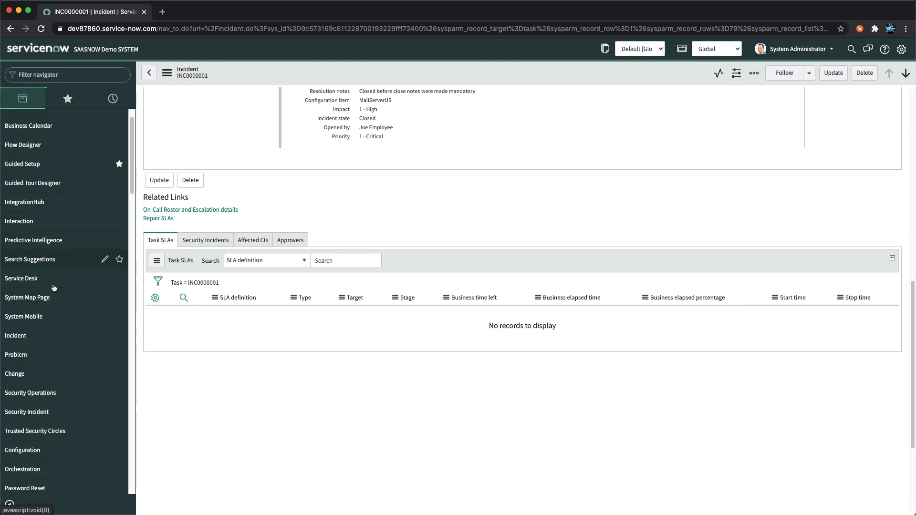
left_click(24, 324)
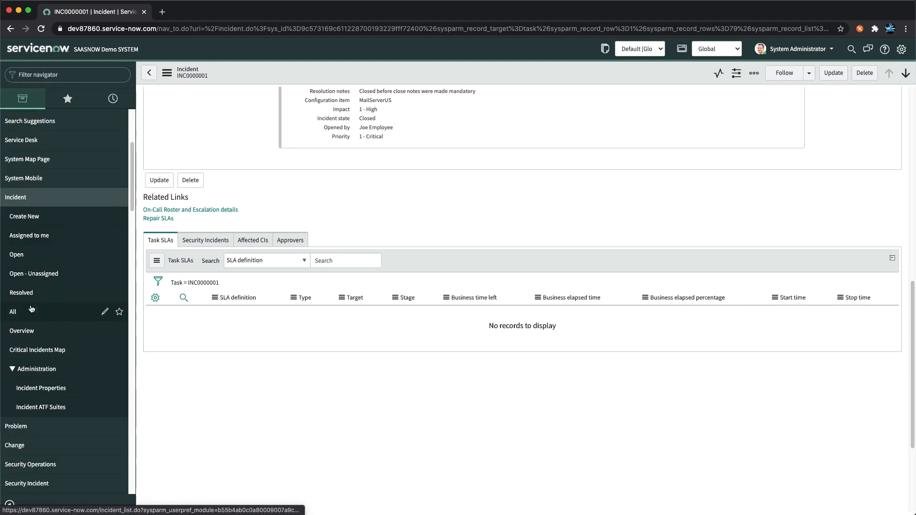
left_click(18, 256)
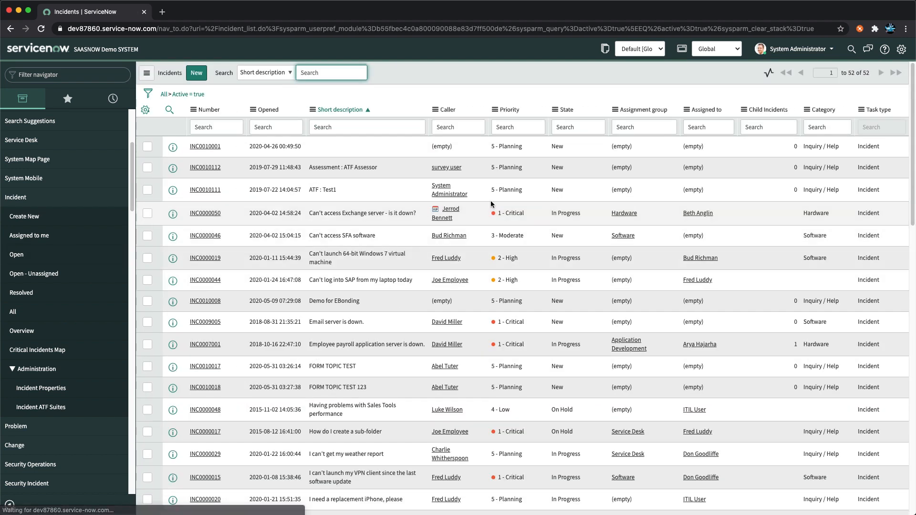
left_click(206, 214)
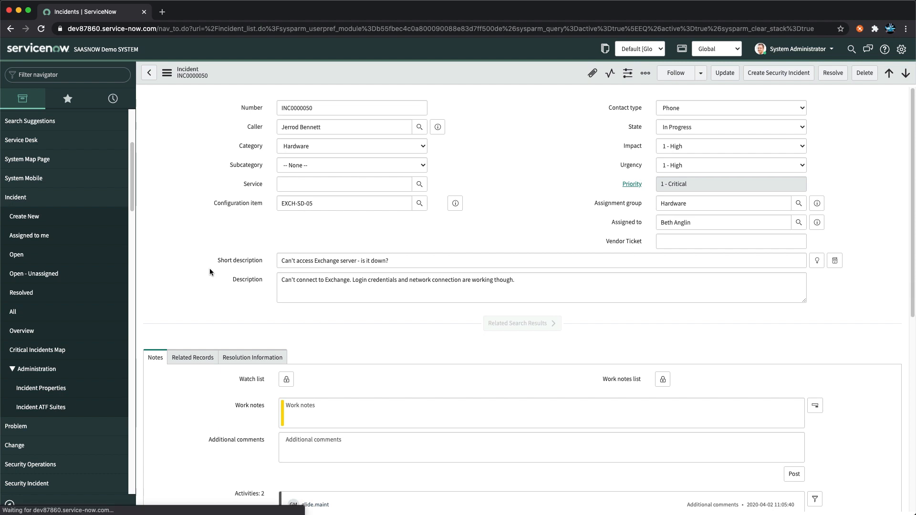
- Examine the SLA record in the Task SLAs related list of incident INC0000050
scroll(183, 283, "down", 10)
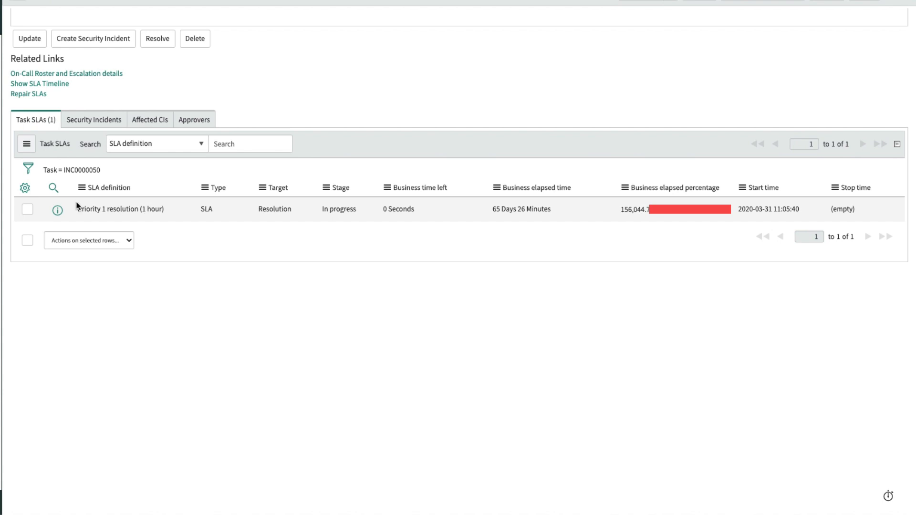
left_click_drag(78, 210, 616, 219)
left_click(151, 327)
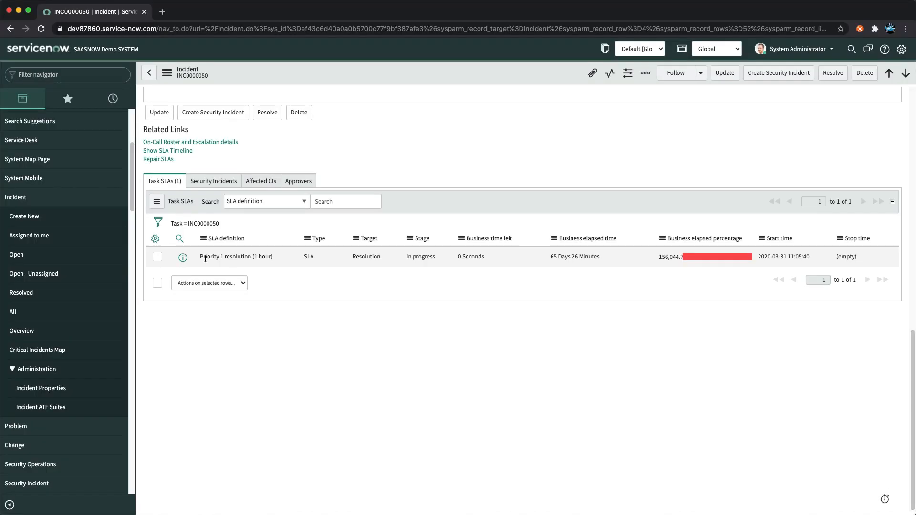
- Filter the application navigator for "sla" and look through the Service Level Management modules
left_click(78, 73)
type("sla")
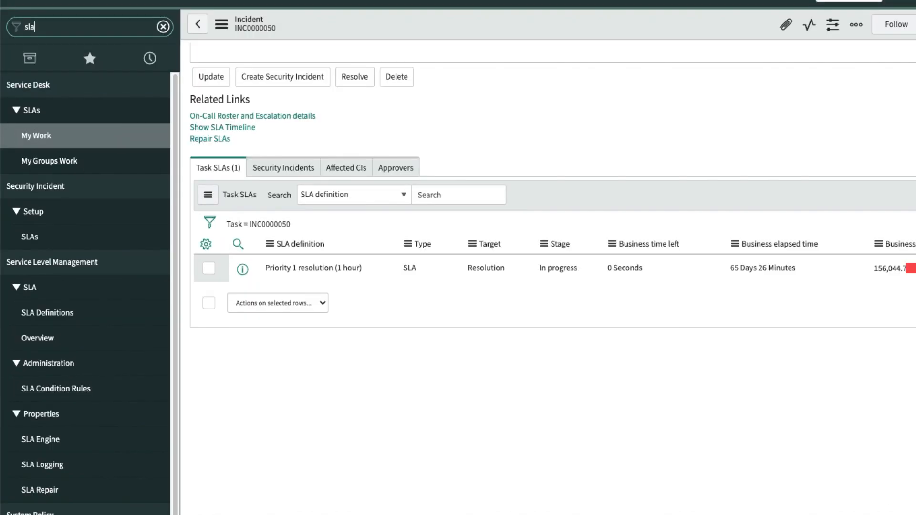
scroll(78, 253, "down", 2)
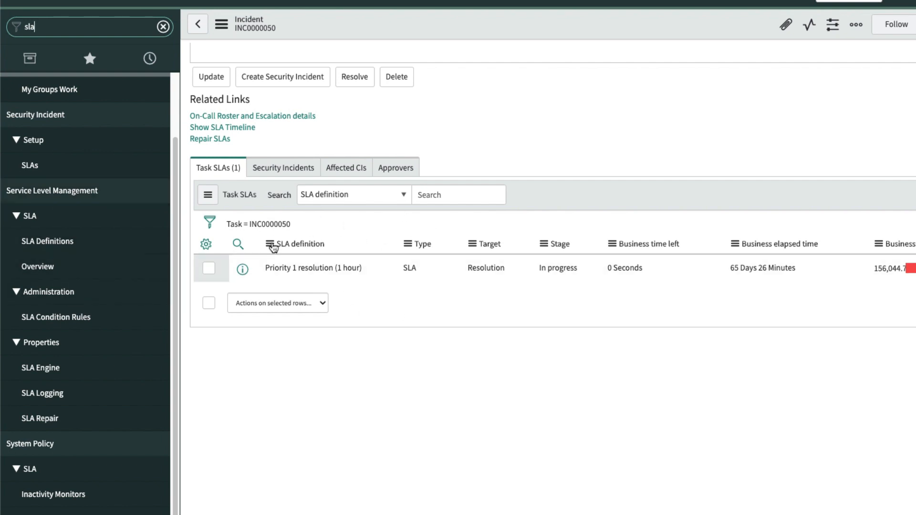
- Look through the SLA Definitions, examine the "Priority 1 resolution (1 hour)" definition and return to the list
left_click(48, 244)
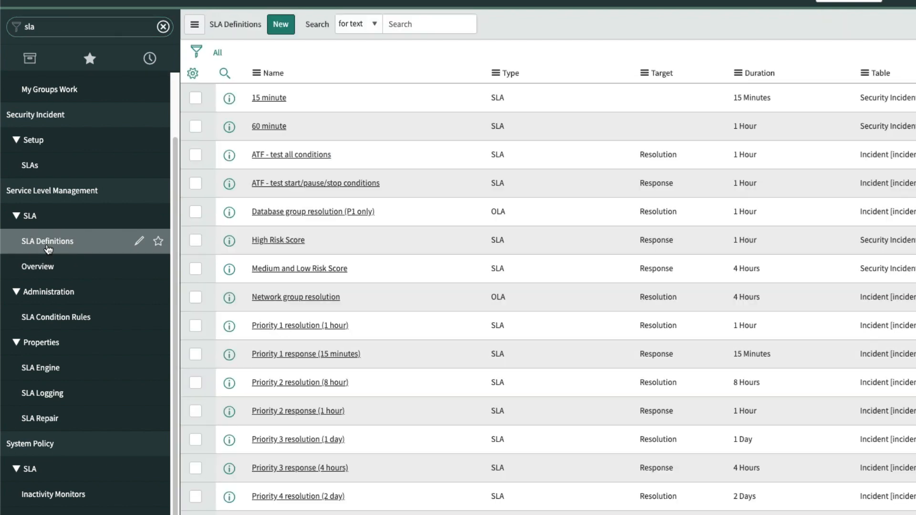
scroll(337, 293, "down", 4)
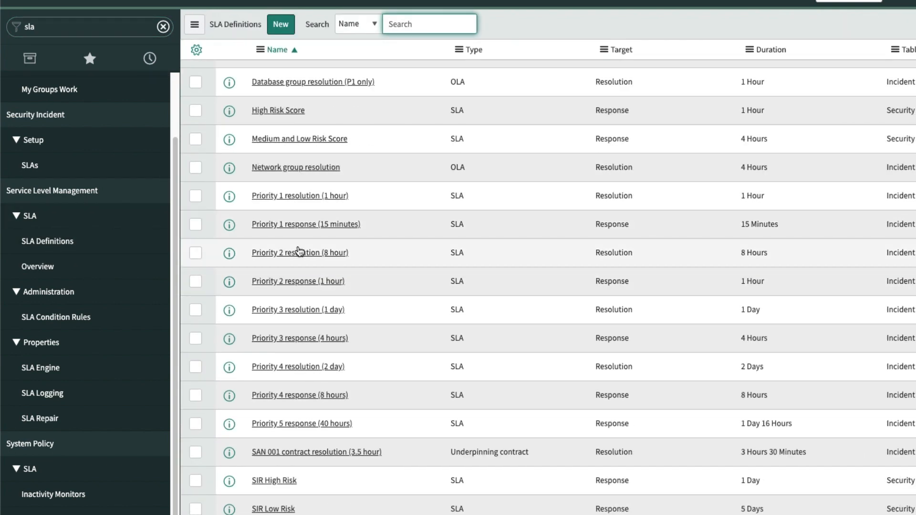
scroll(395, 313, "up", 3)
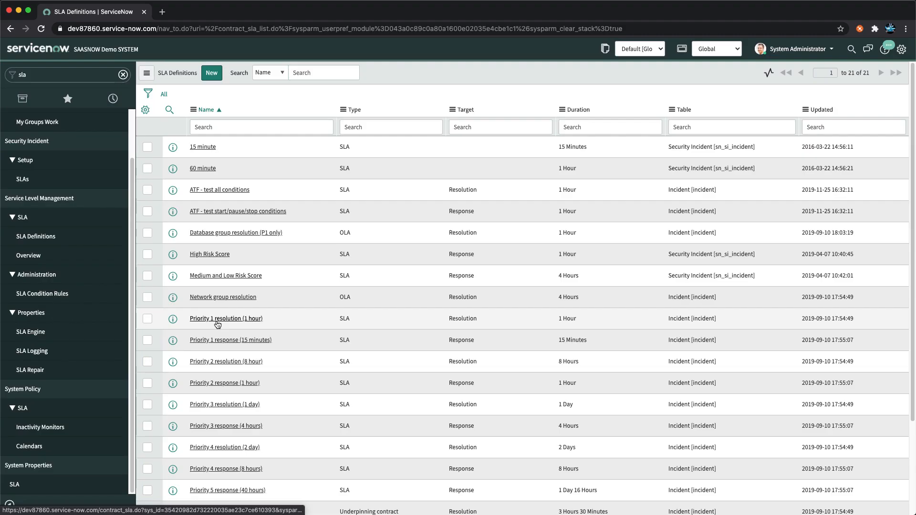
left_click(217, 323)
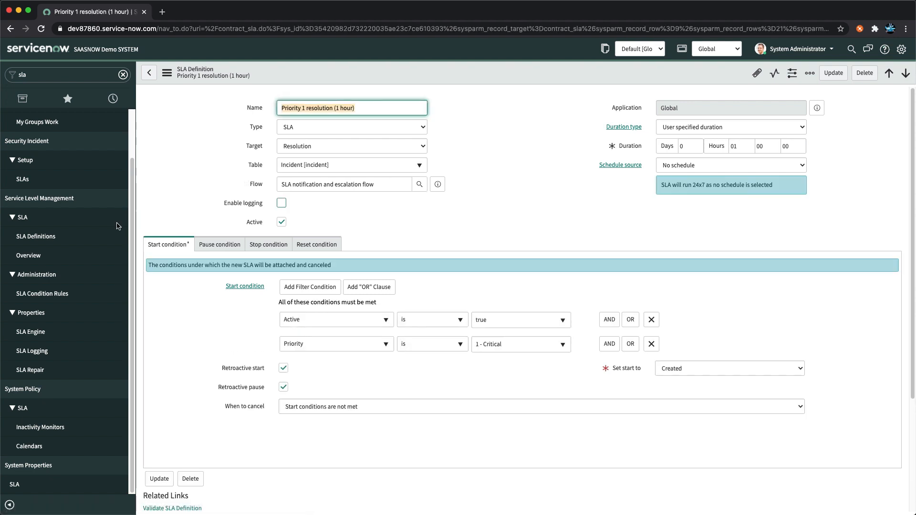
left_click(10, 29)
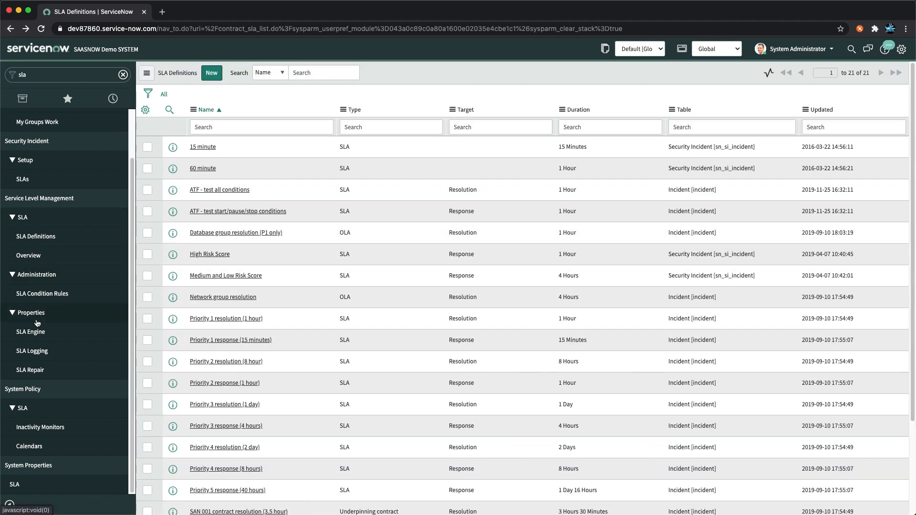
- Filter the application navigator for "service cata", open request REQ0000001 from the open requests and show its Approvers related list
double_click(62, 79)
type("service cata")
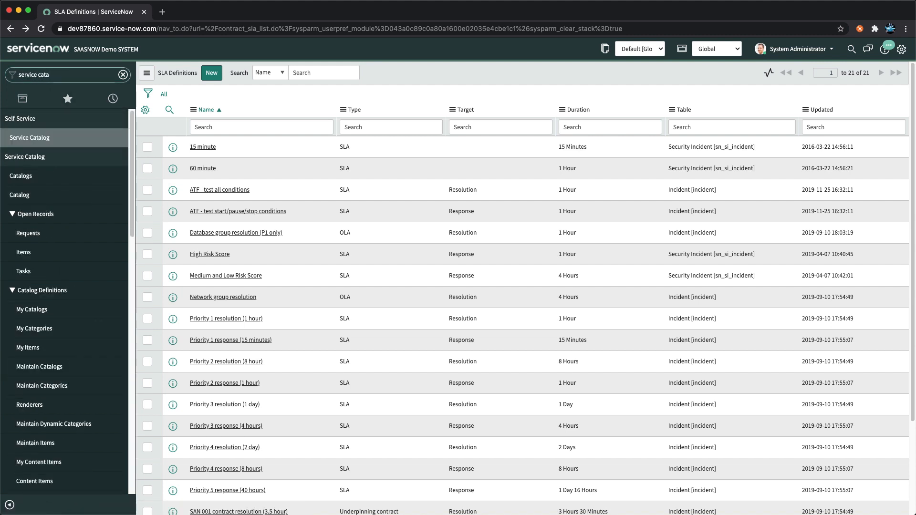
left_click(29, 235)
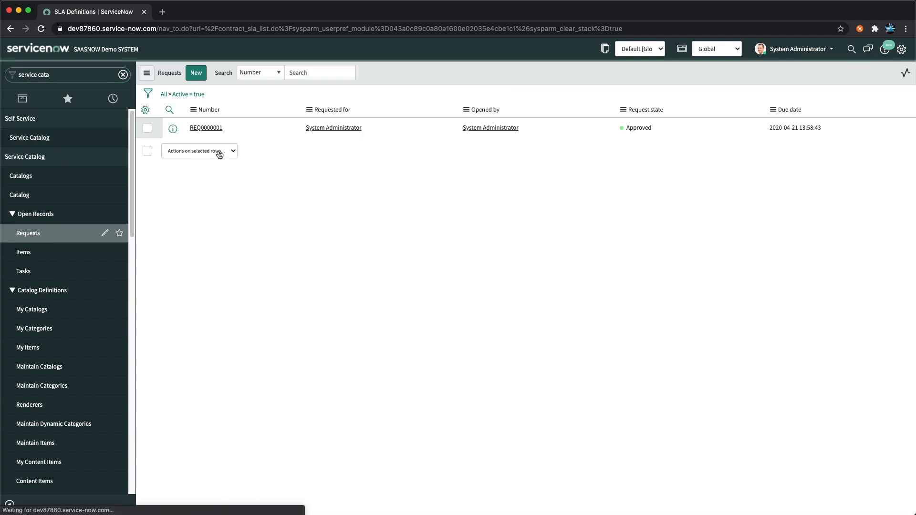
left_click(207, 128)
left_click(208, 147)
left_click(221, 317)
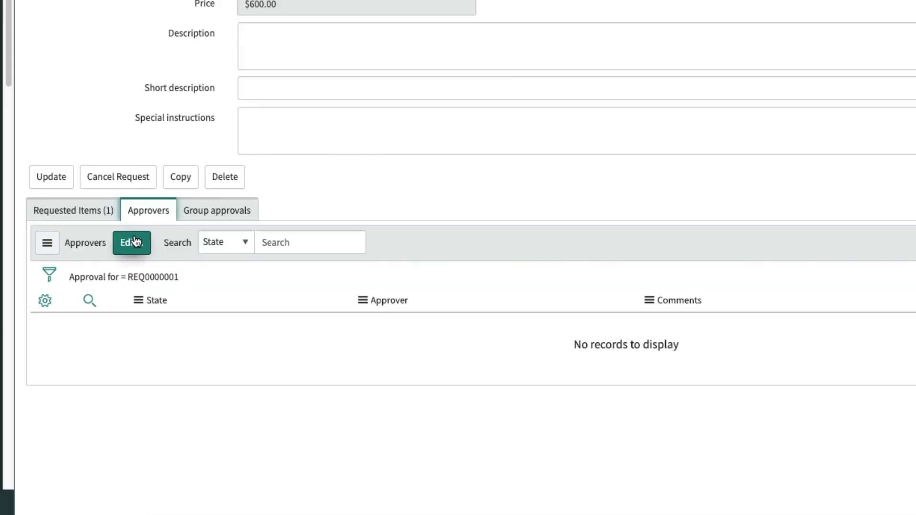
- Add the first user in the collection as an approver of request REQ0000001 and save the approvers list
left_click(132, 244)
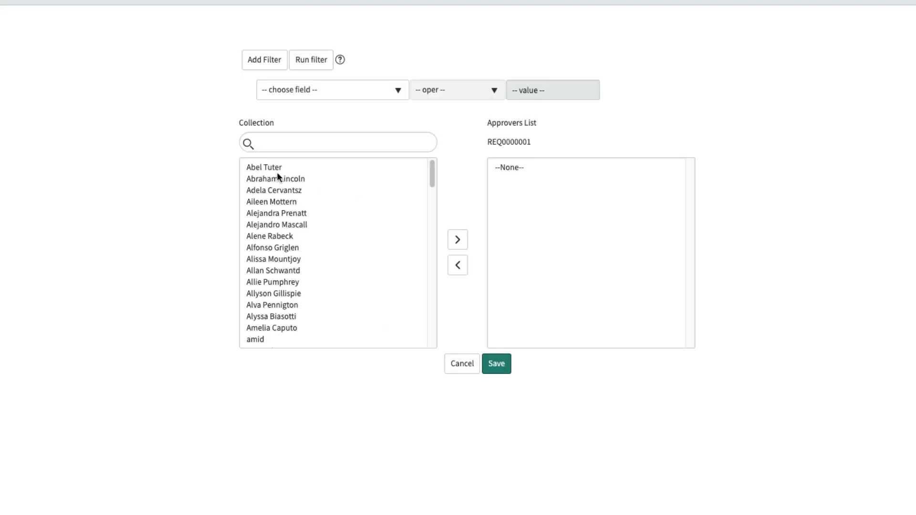
double_click(377, 206)
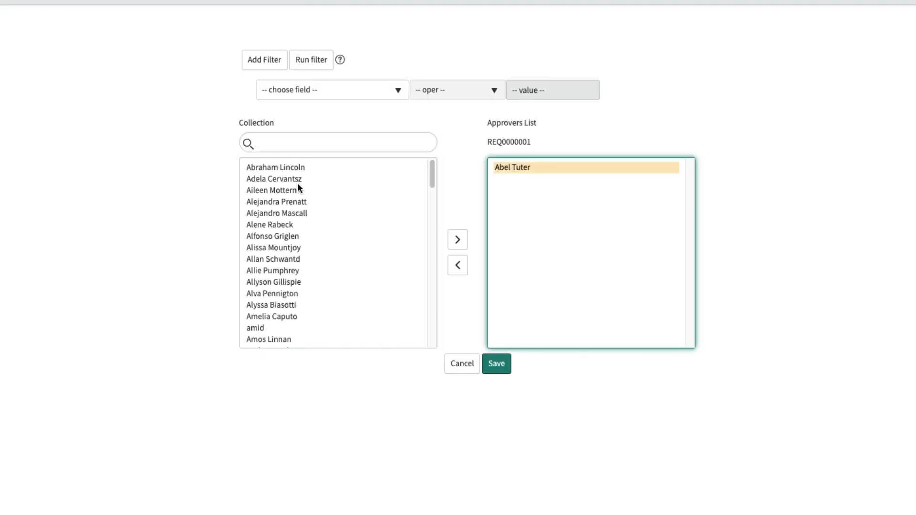
left_click(499, 369)
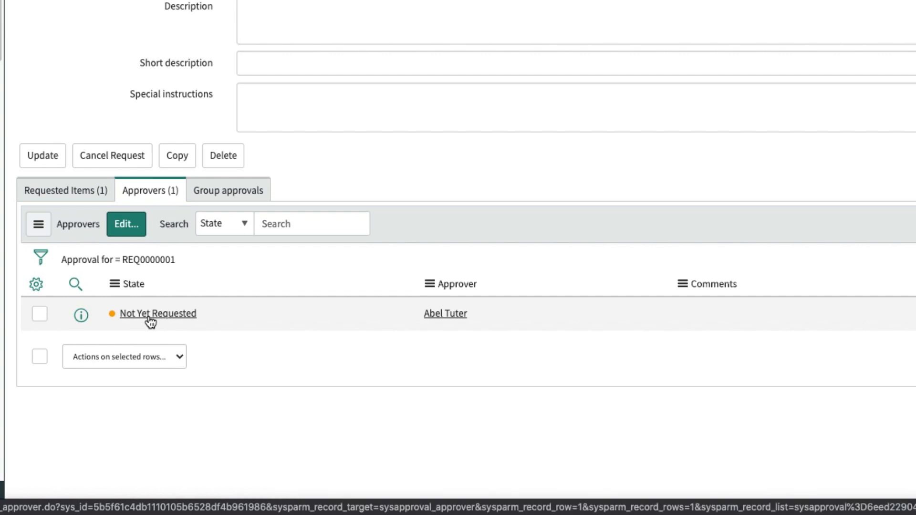
- Set the approver record's state to Requested and view the Approve and Reject options available for it
left_click(213, 318)
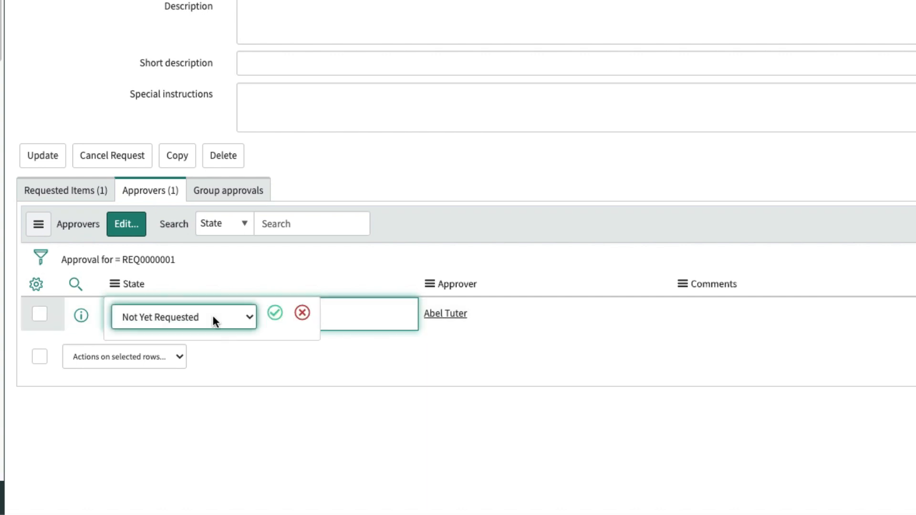
left_click(211, 315)
left_click(175, 335)
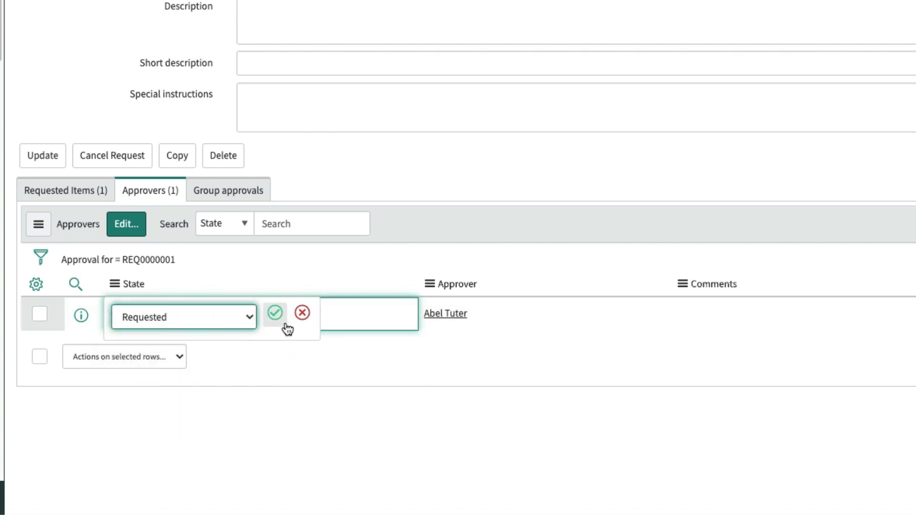
left_click(276, 315)
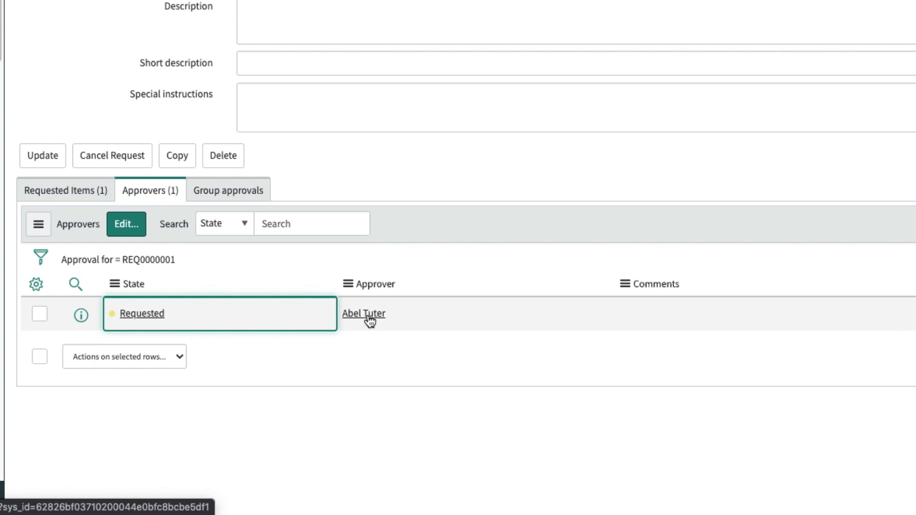
right_click(195, 313)
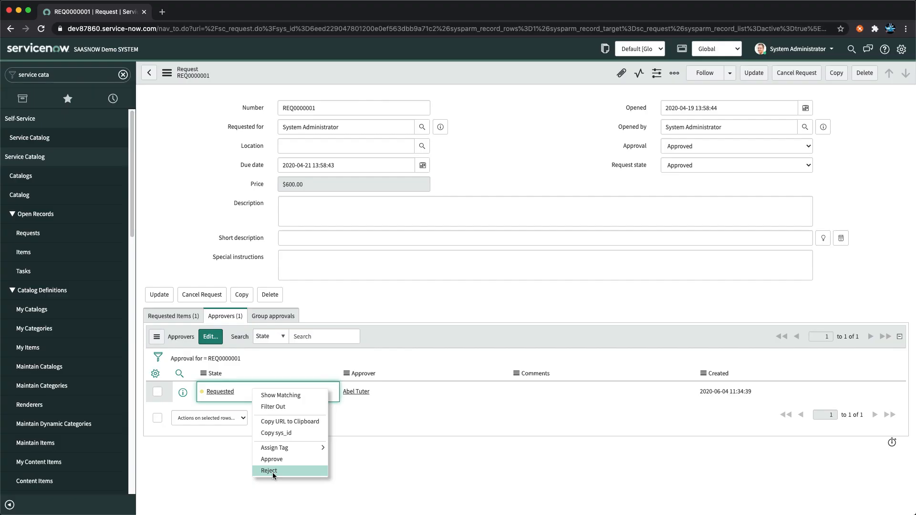
left_click(359, 470)
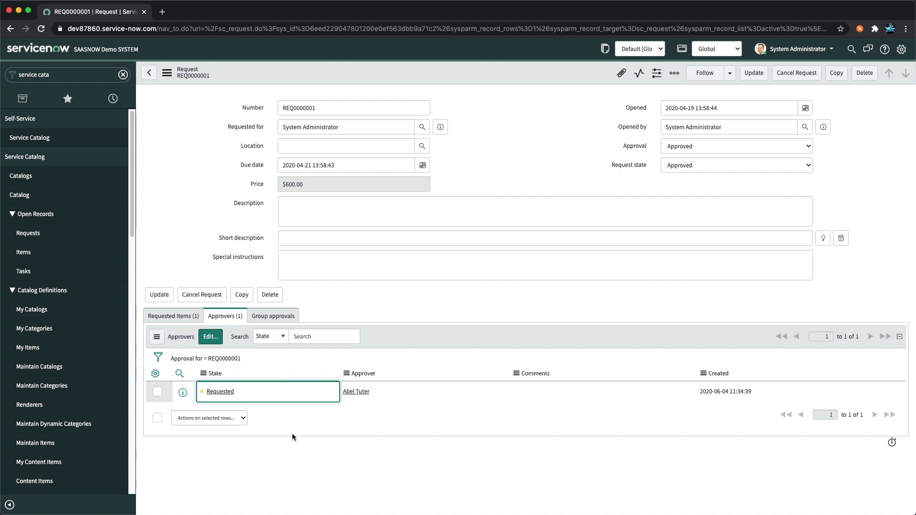
- Filter the application navigator for "workflow", open the Workflow Editor and display the "Change Request - Normal" workflow
left_click(92, 73)
type("workflow")
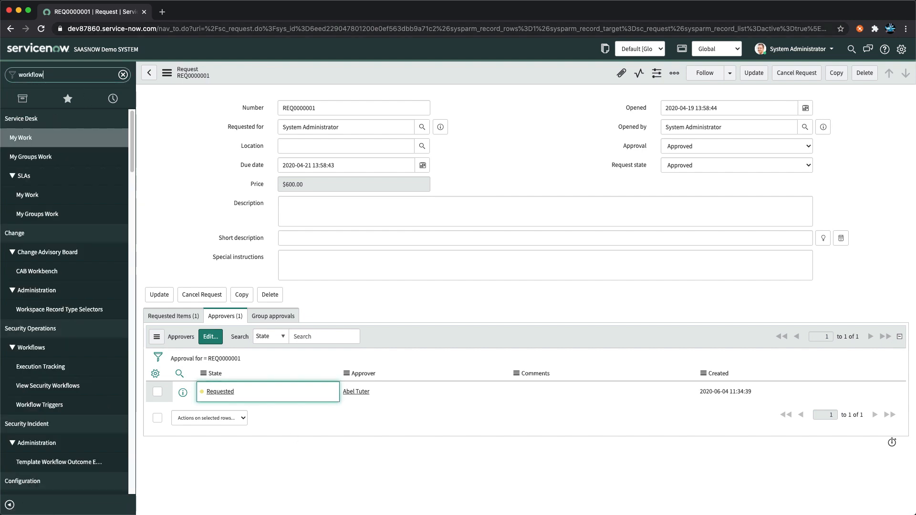
scroll(64, 287, "down", 4)
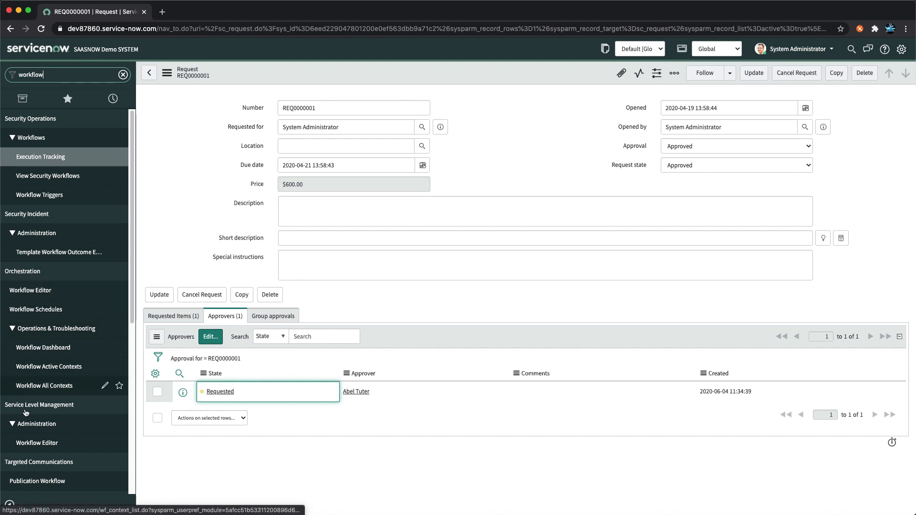
scroll(52, 300, "down", 6)
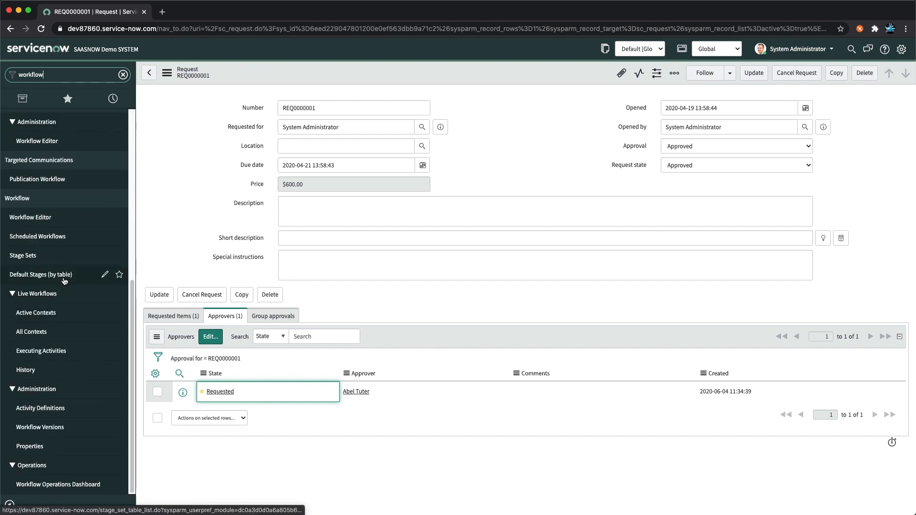
left_click(29, 224)
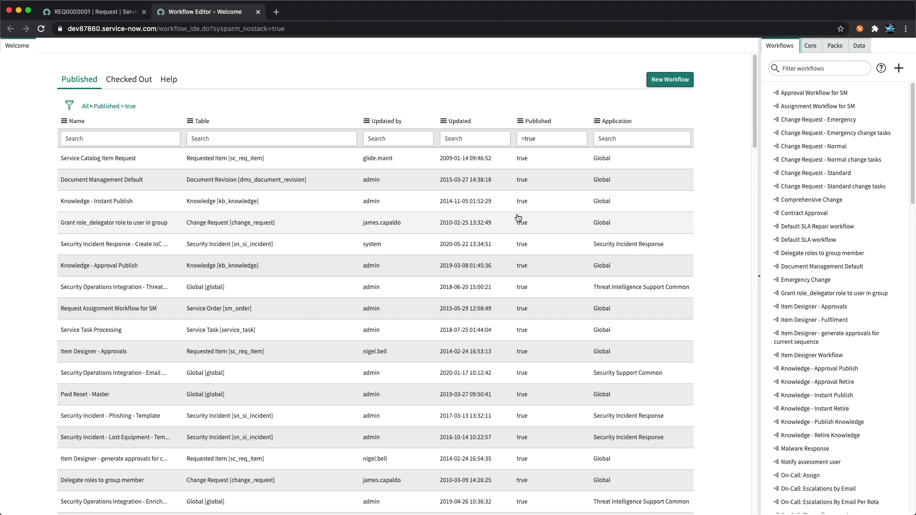
left_click(808, 148)
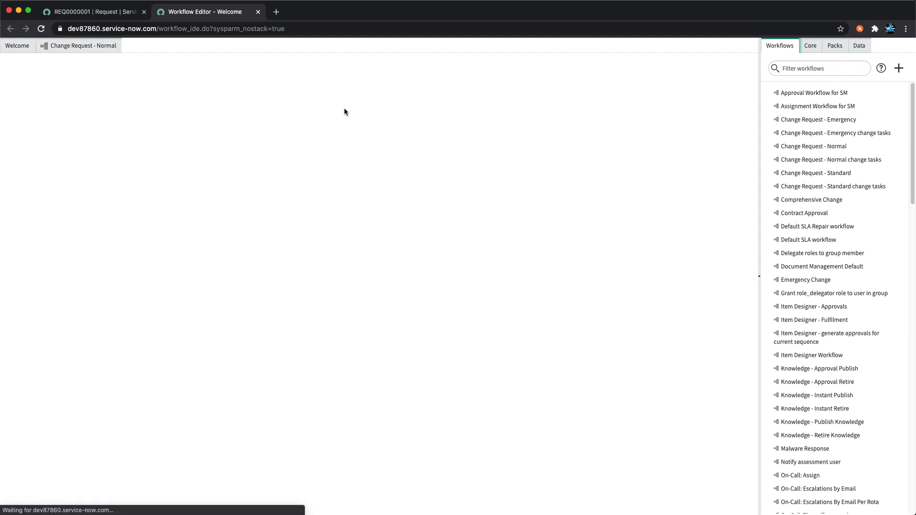
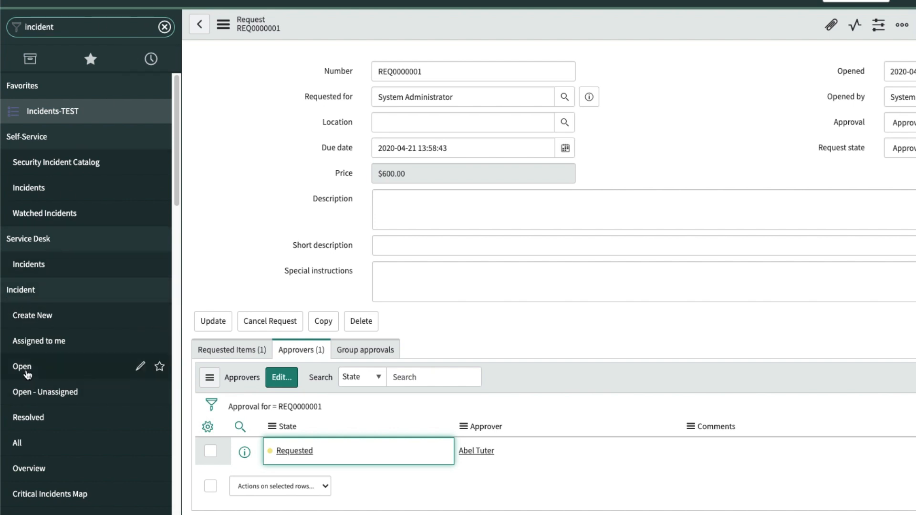
- List the open incidents and open INC0000044, "Can't log into SAP from my laptop today", to view its assignment fields
left_click(26, 371)
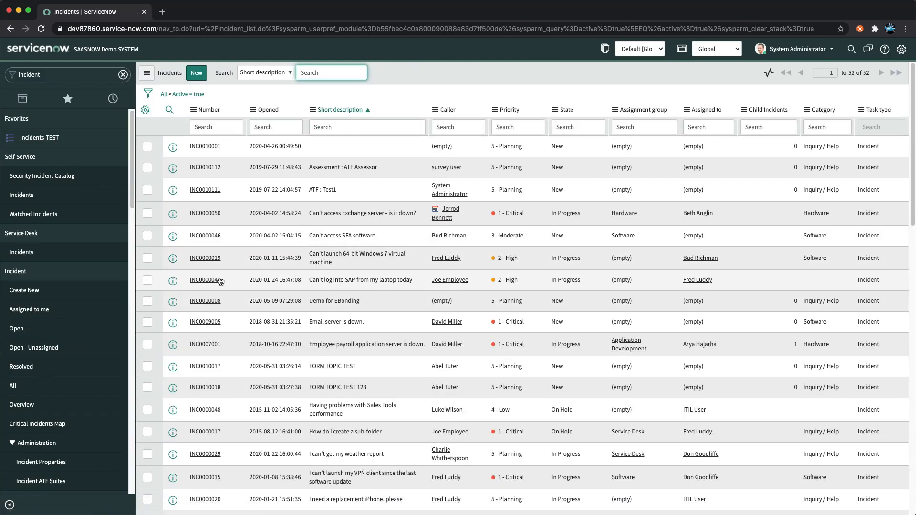
left_click(197, 282)
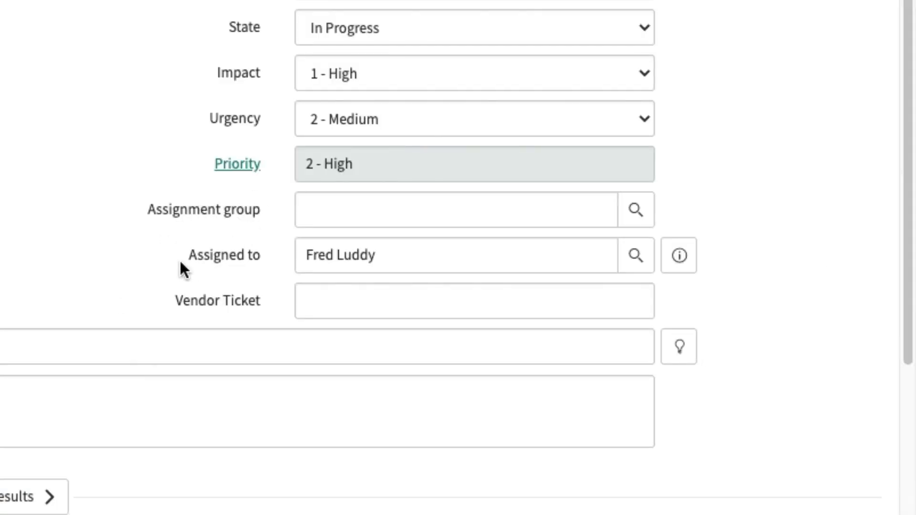
mouse_move(241, 251)
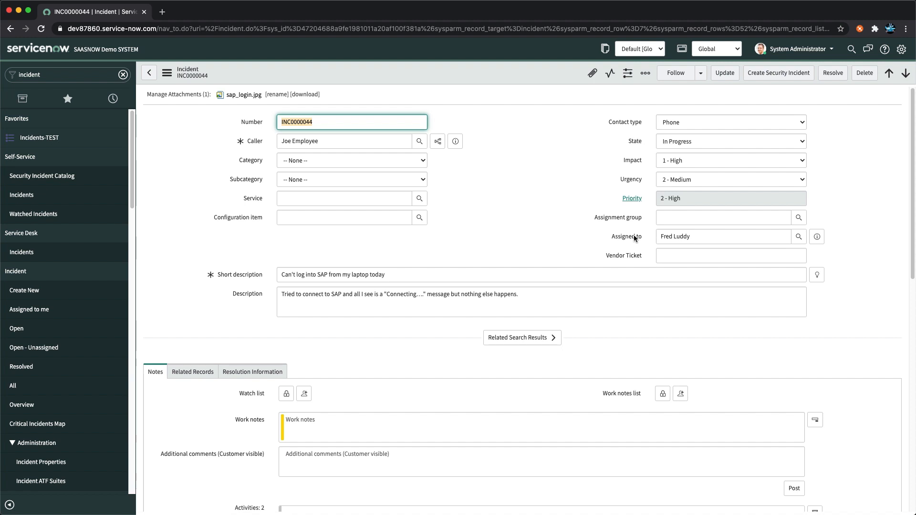
- Set the assignment group of incident INC0000044 to CAB Approval and save the record
left_click(800, 220)
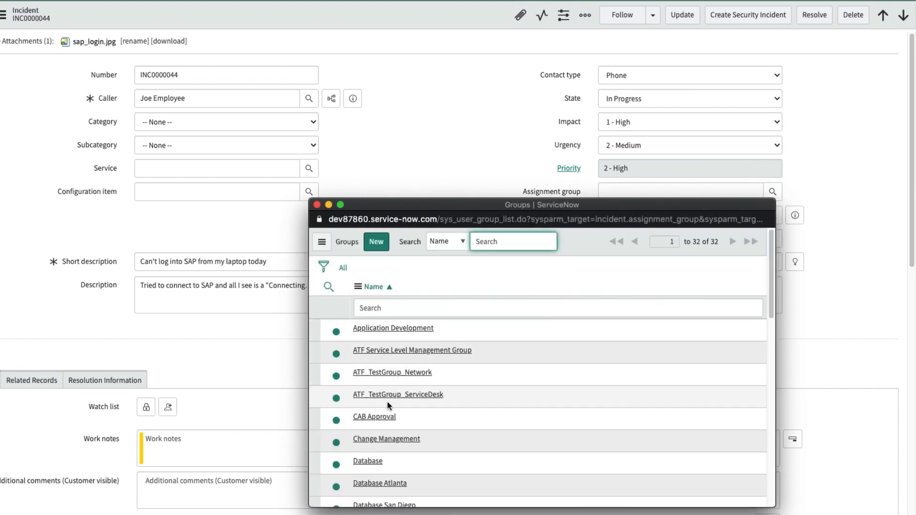
left_click(375, 417)
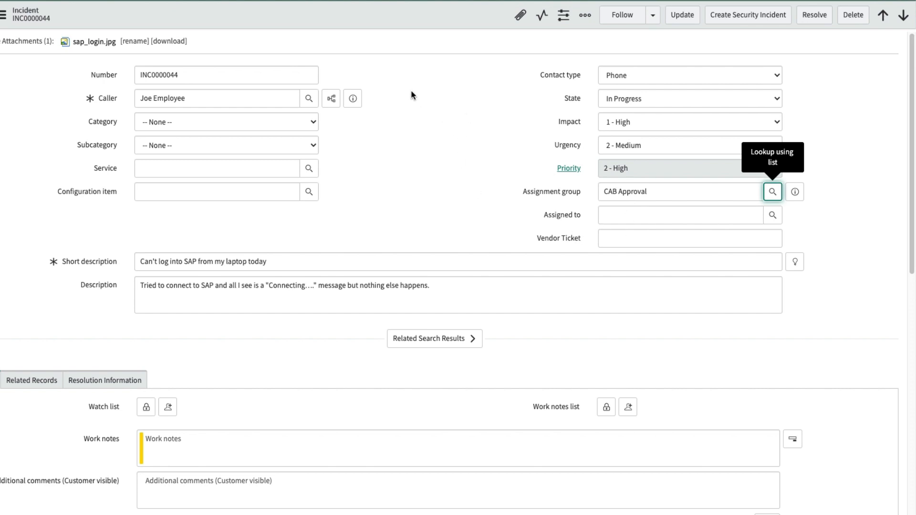
right_click(367, 21)
left_click(391, 20)
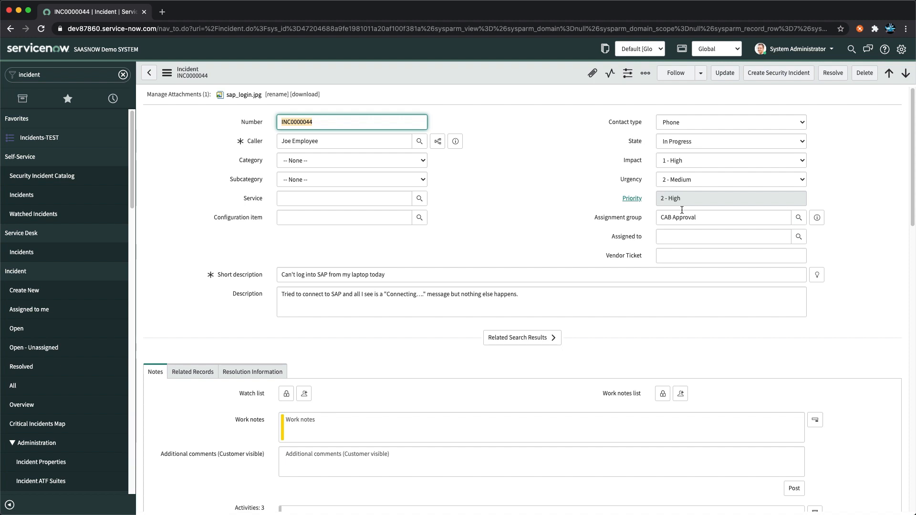
- Impersonate the ITIL User from the recent impersonations
left_click(808, 49)
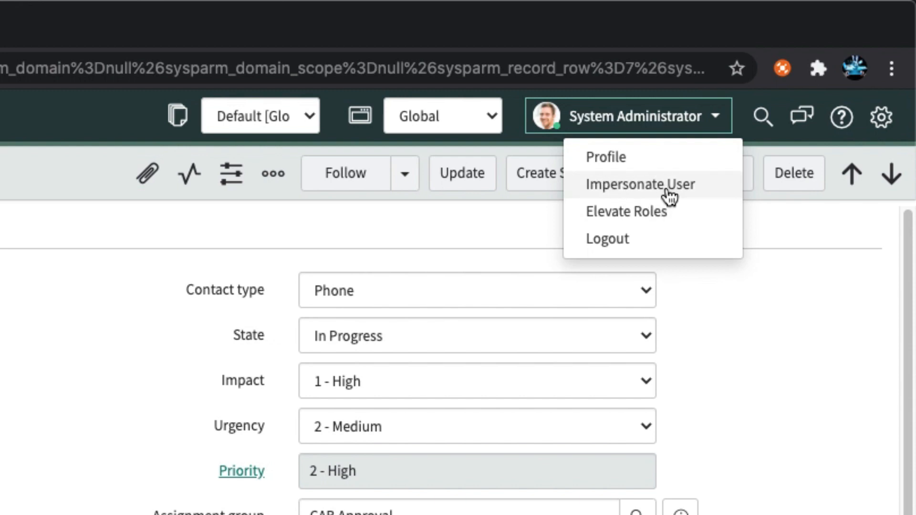
left_click(639, 185)
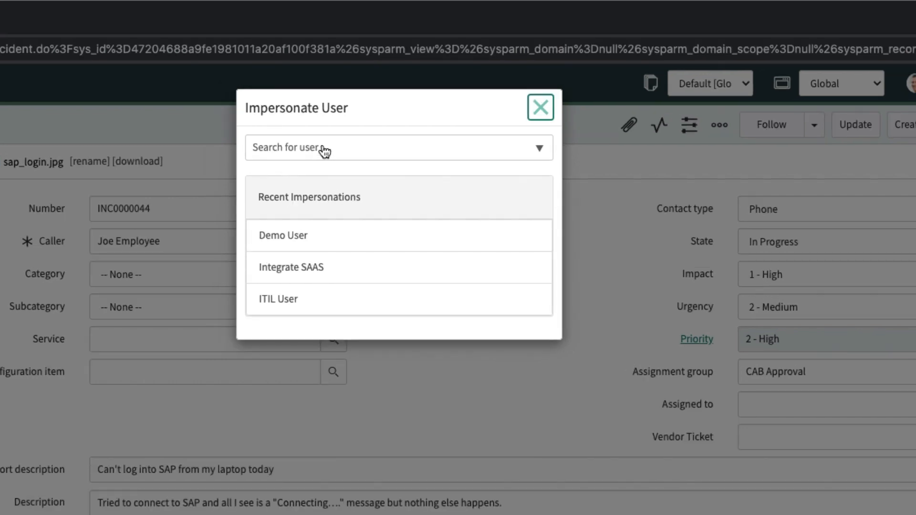
left_click(285, 304)
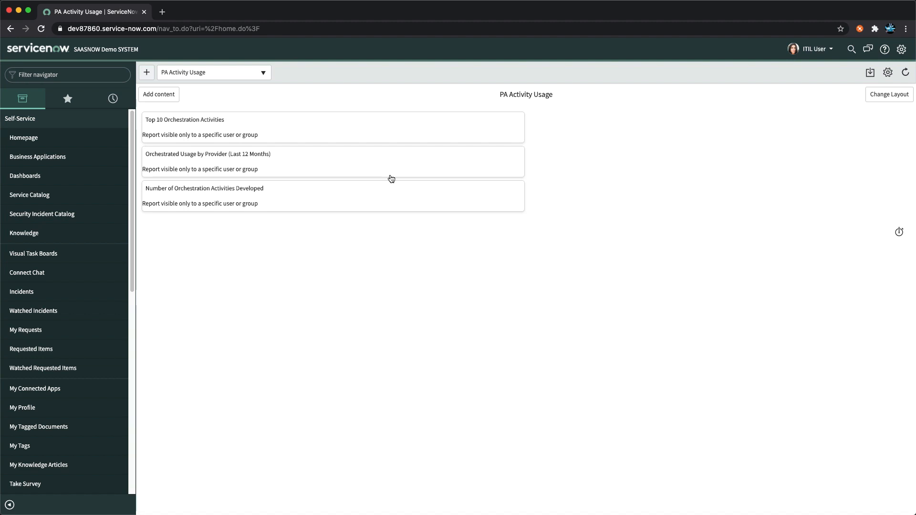
- Collapse the Self-Service application, expand Incident and look through the list of open incidents
left_click(51, 125)
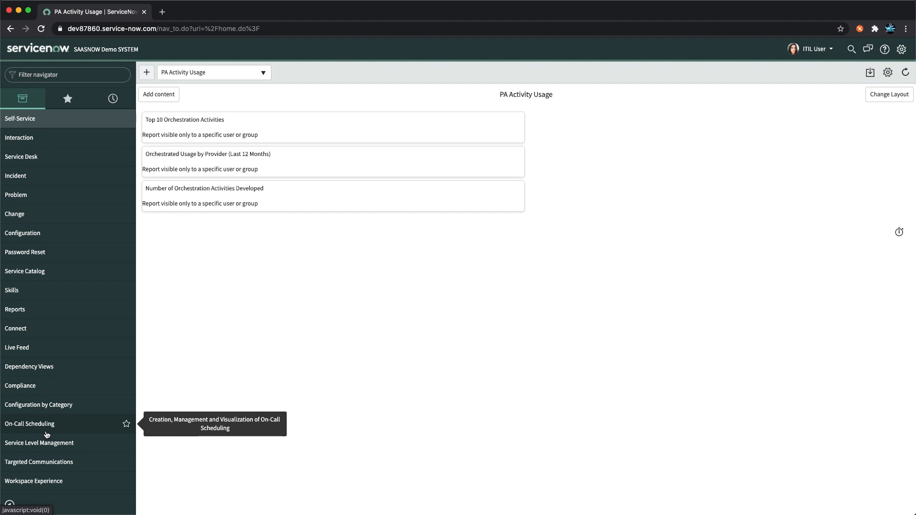
left_click(37, 180)
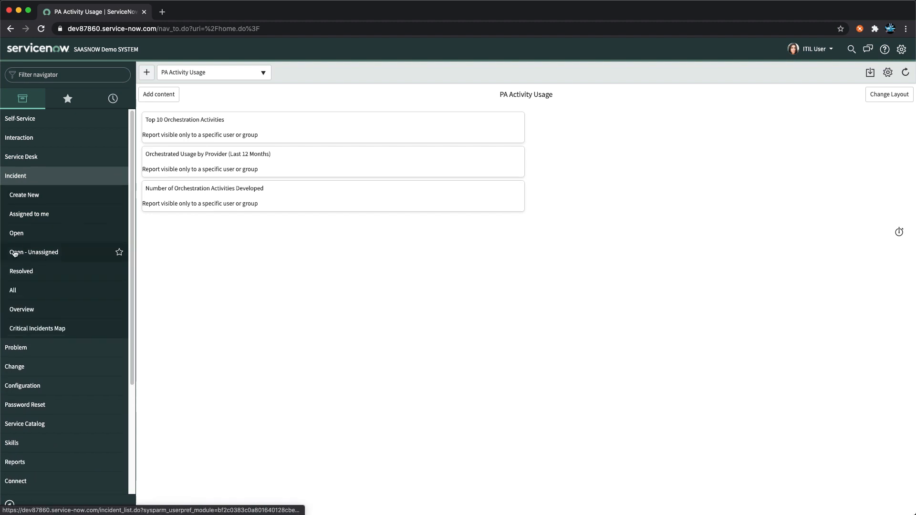
left_click(16, 236)
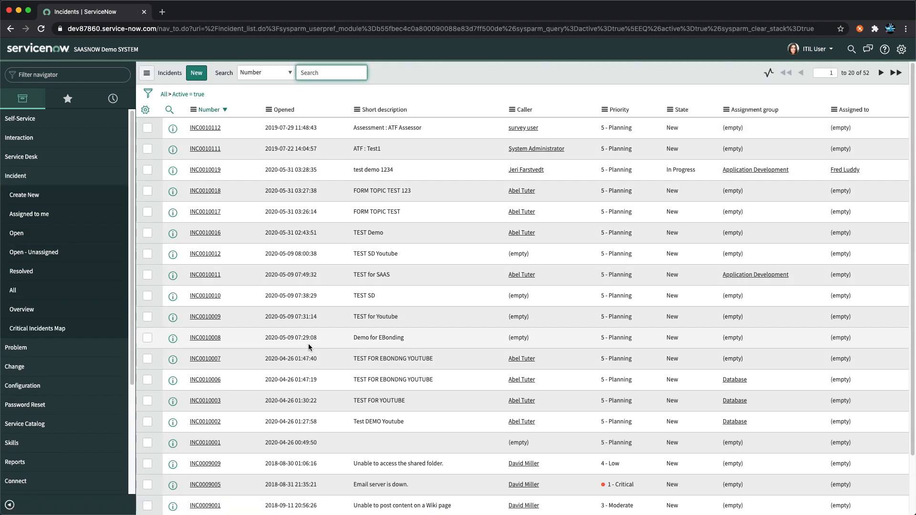
scroll(310, 348, "down", 3)
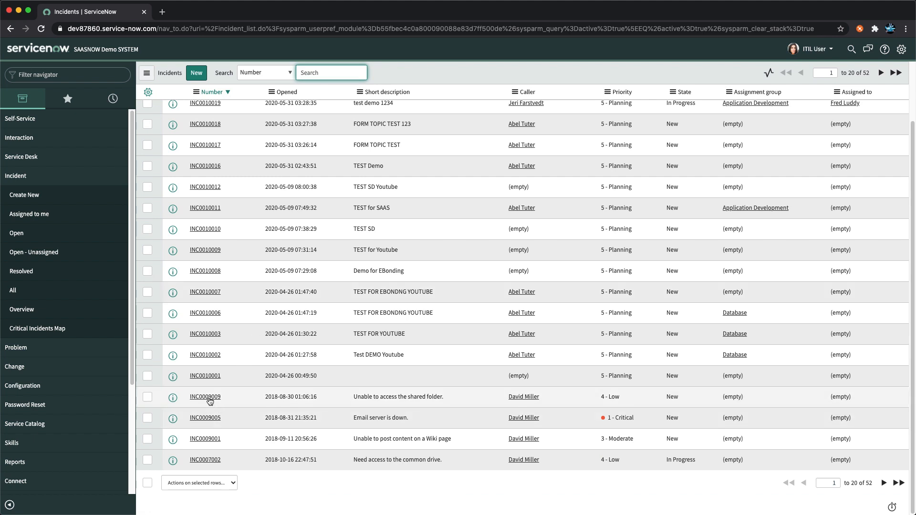
- Open incident INC0009009, "Unable to access the shared folder", and inspect its assignment group and assigned-to fields
left_click(208, 399)
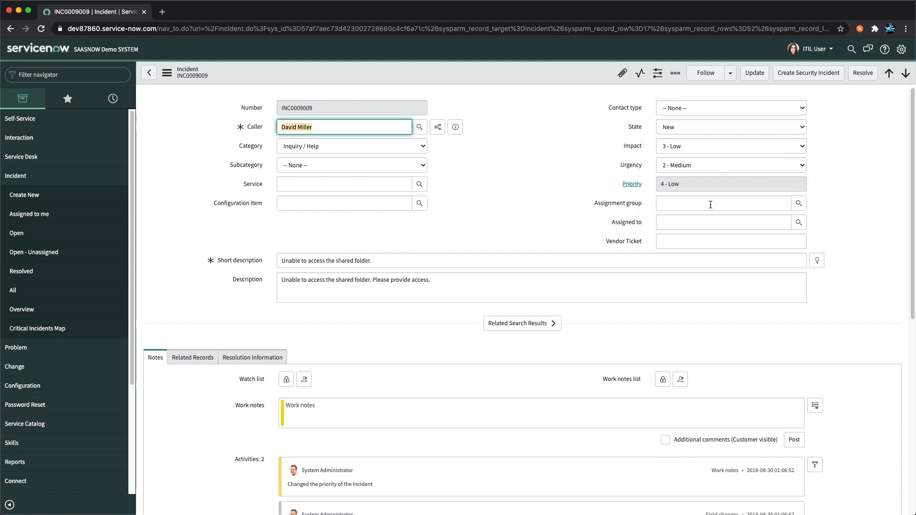
left_click(694, 202)
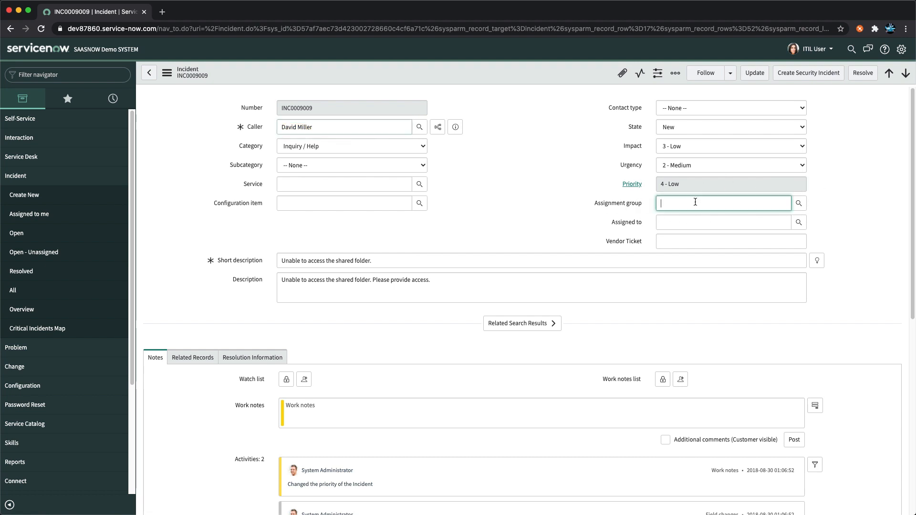
left_click(667, 221)
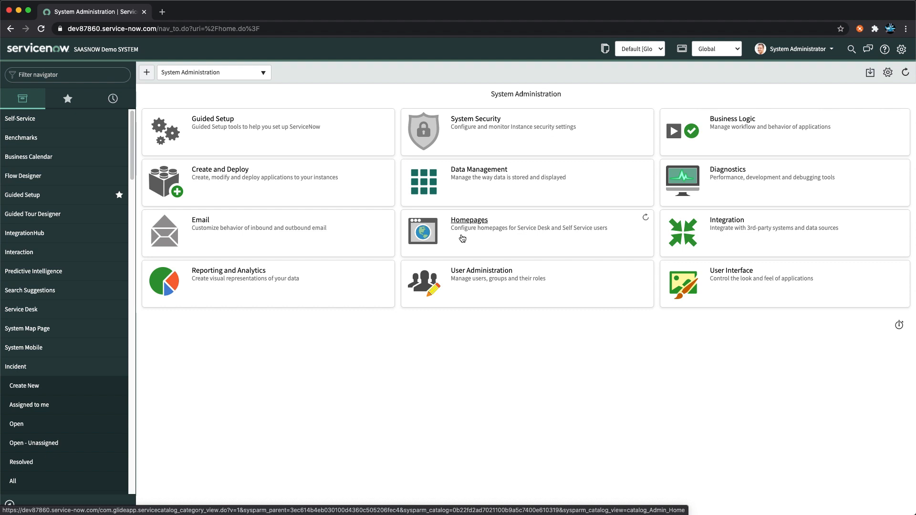
- Filter the navigator for "system poli" and list the assignment rules under System Policy
left_click(105, 76)
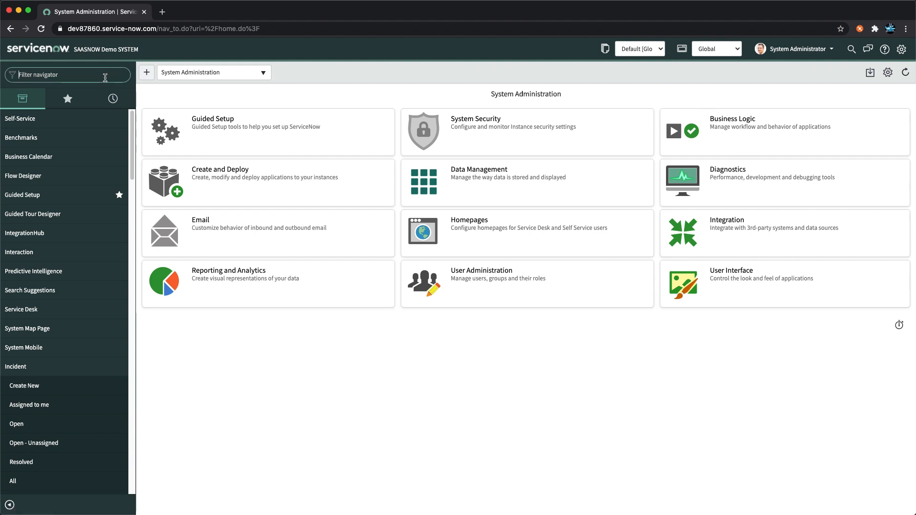
type("system")
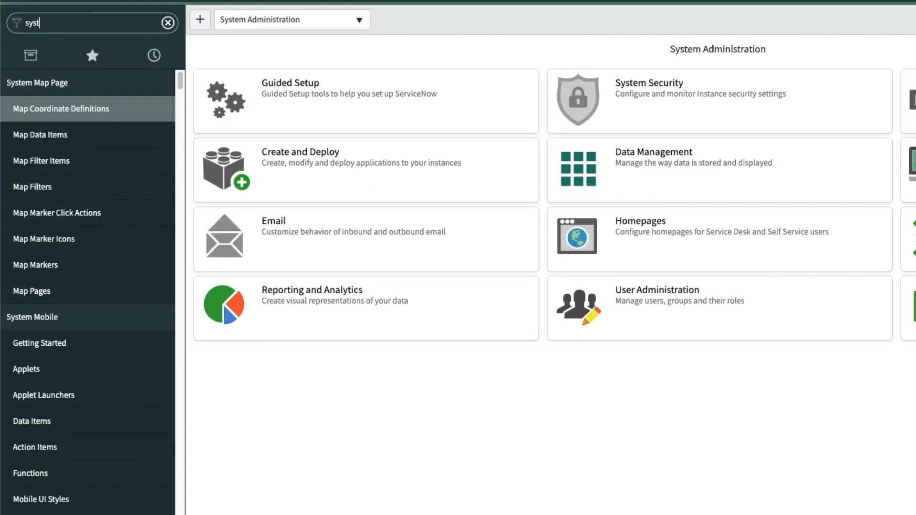
type(" poli")
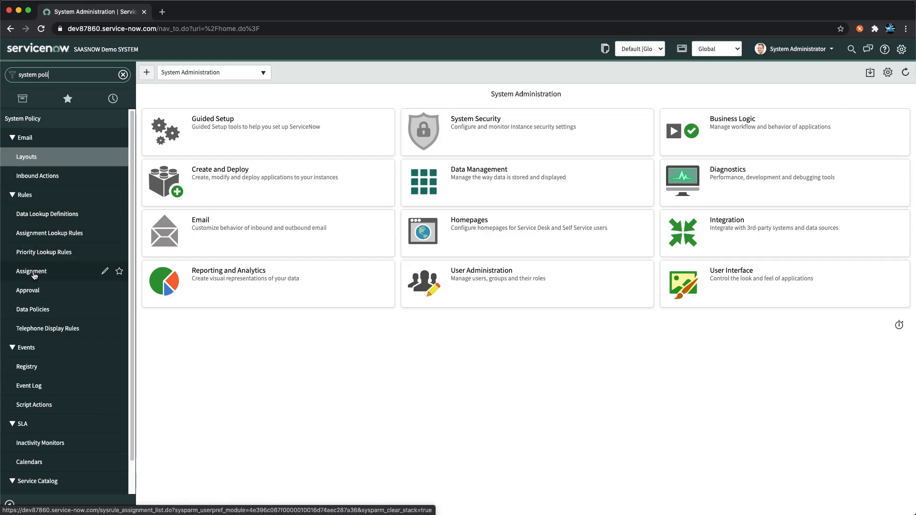
left_click(34, 275)
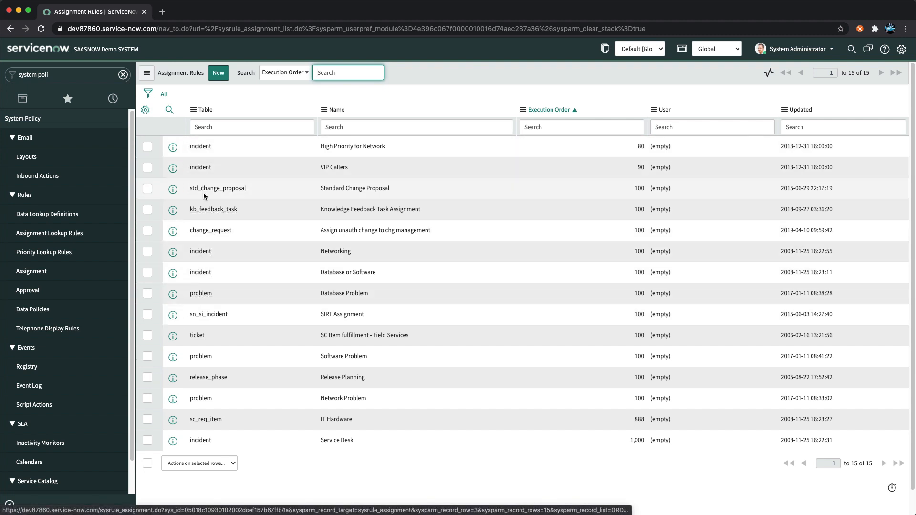
- Open the Networking assignment rule for incidents and review its conditions, assigned user and group, and script
left_click(202, 252)
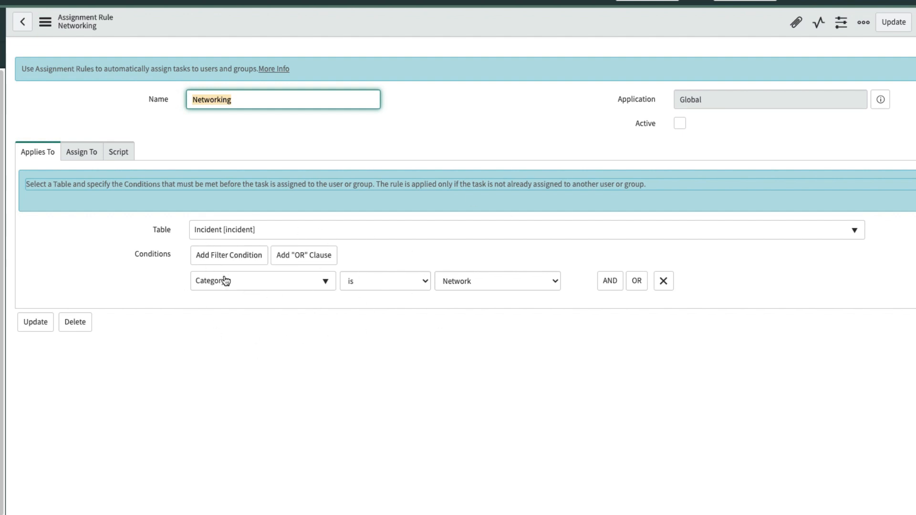
left_click(81, 152)
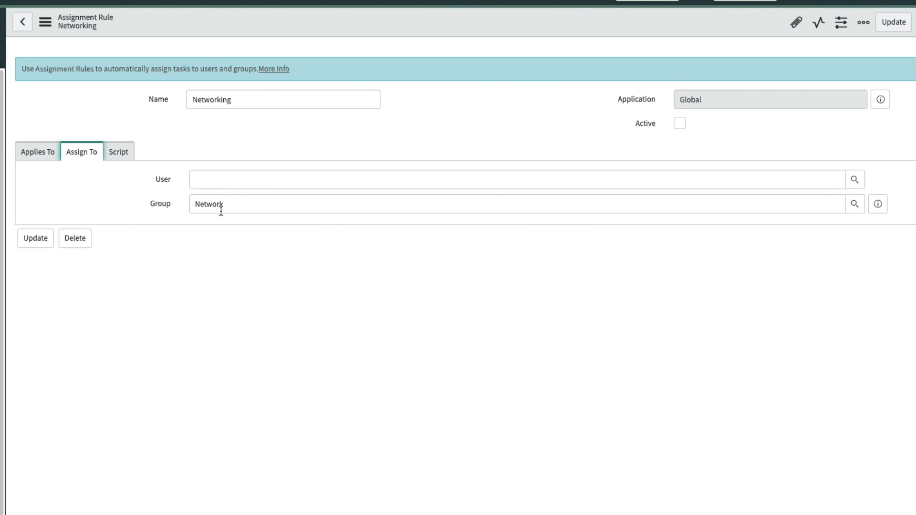
left_click(228, 181)
left_click(240, 210)
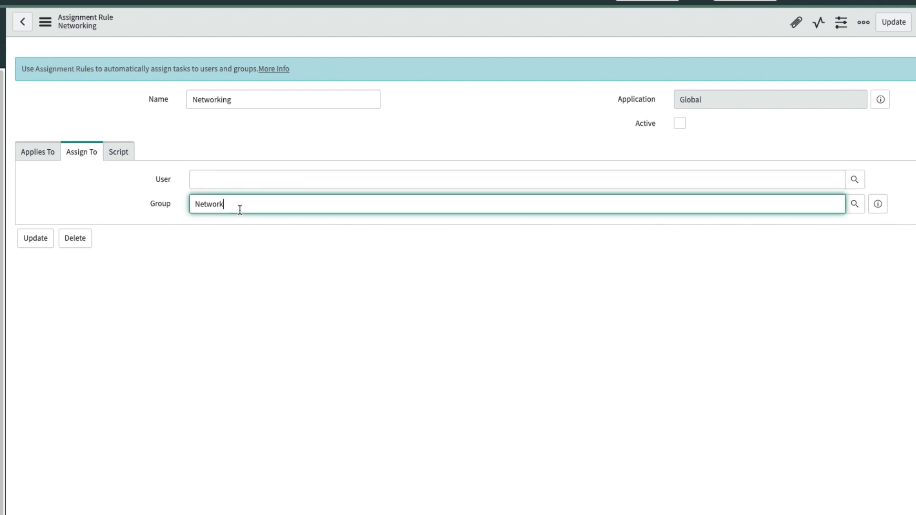
left_click(114, 152)
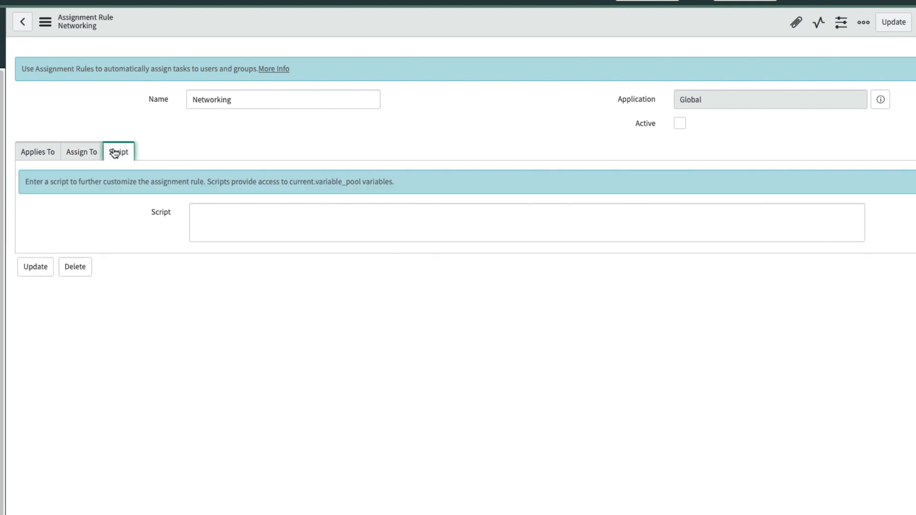
left_click(86, 153)
left_click(44, 149)
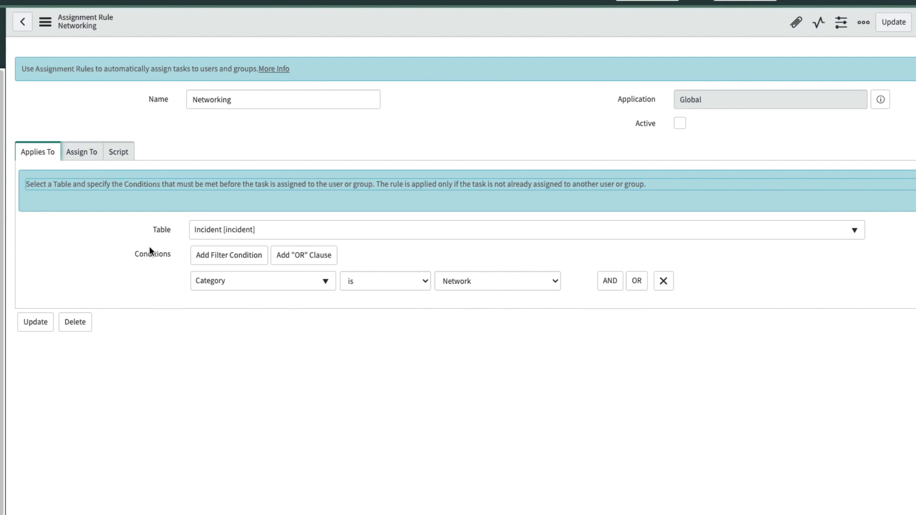
left_click(122, 152)
left_click(214, 210)
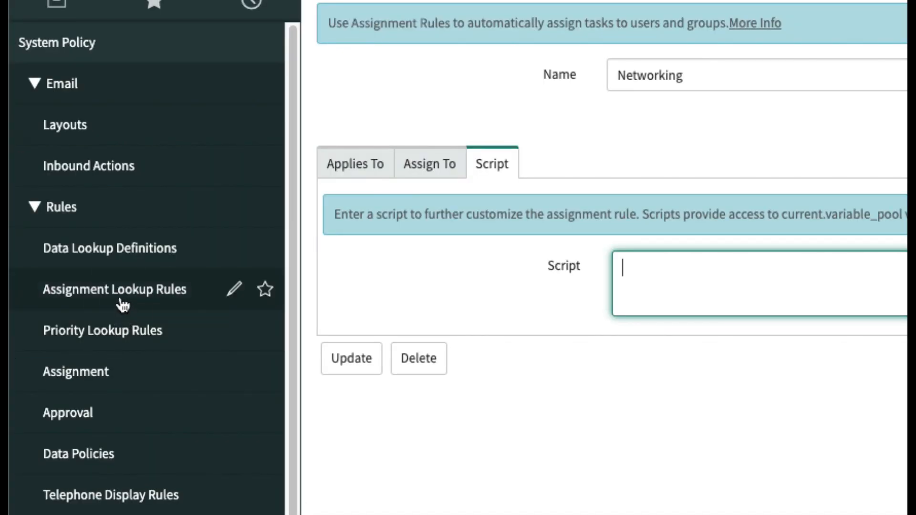
- List the assignment lookup rules and open the Inquiry / Help, Email record to view its assignment fields
left_click(124, 305)
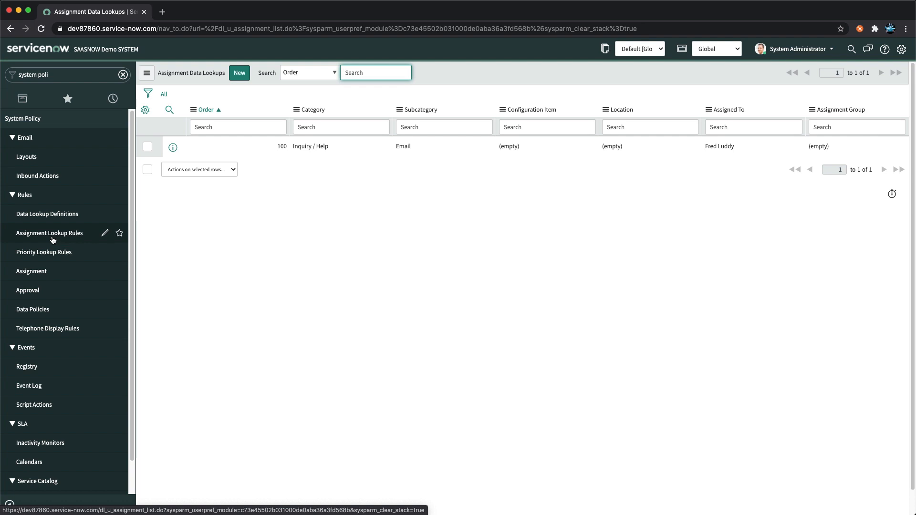
left_click(173, 149)
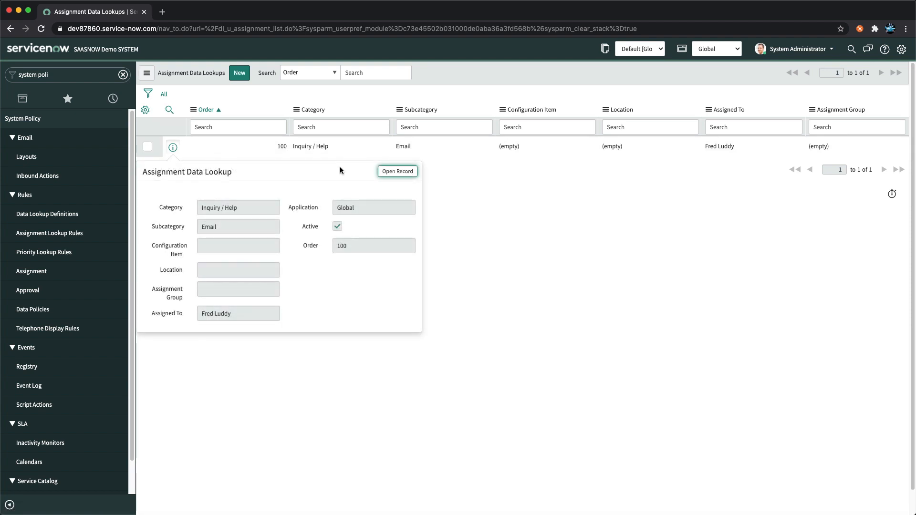
left_click(405, 174)
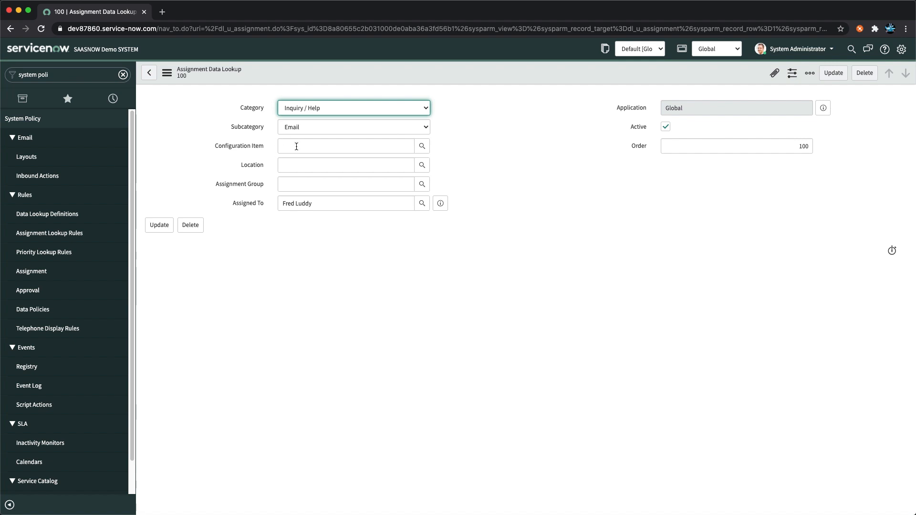
left_click(291, 187)
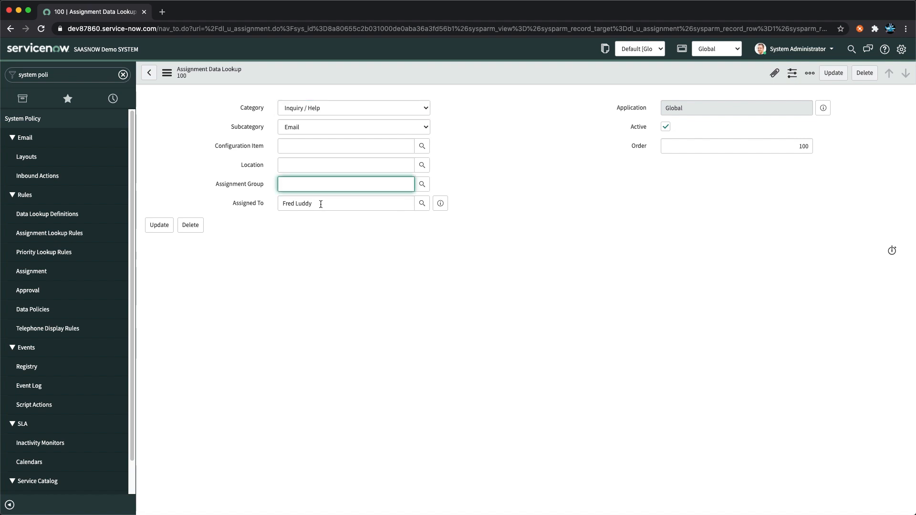
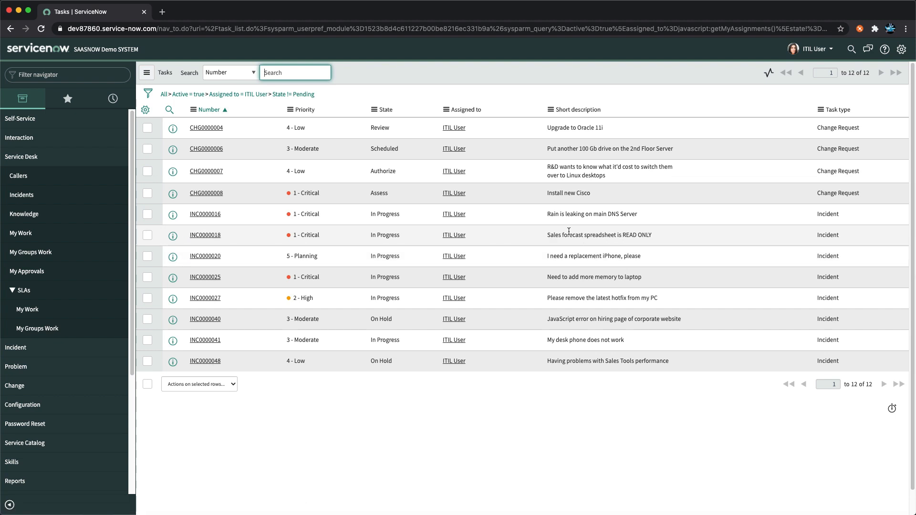
- Open incident INC0000018, "Sales forecast spreadsheet is READ ONLY", and inspect its assignment group field and available states
left_click(213, 235)
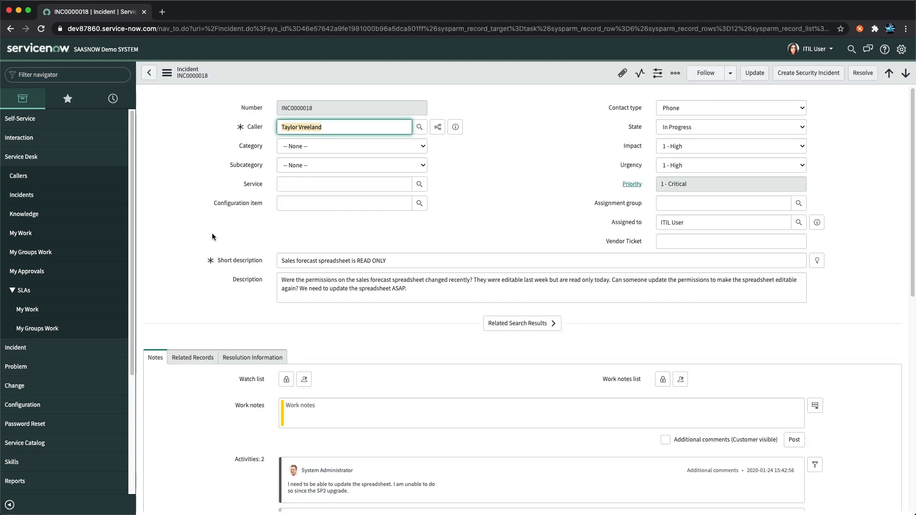
left_click(692, 203)
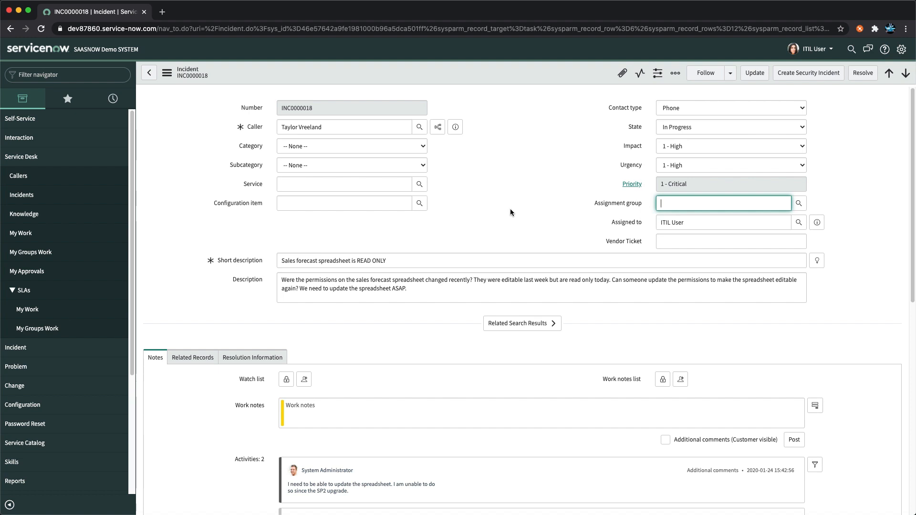
left_click(674, 127)
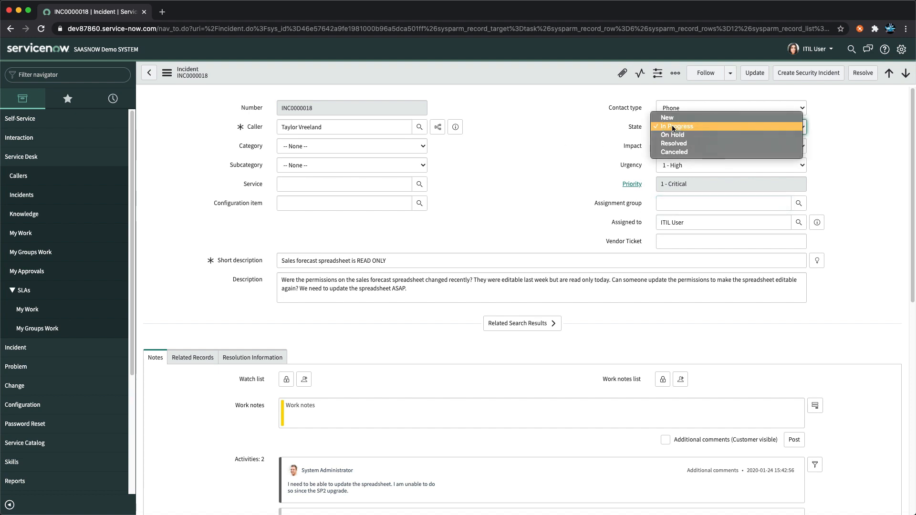
left_click(564, 184)
- Post the work note "I have started working on it" on incident INC0000018
scroll(453, 268, "down", 2)
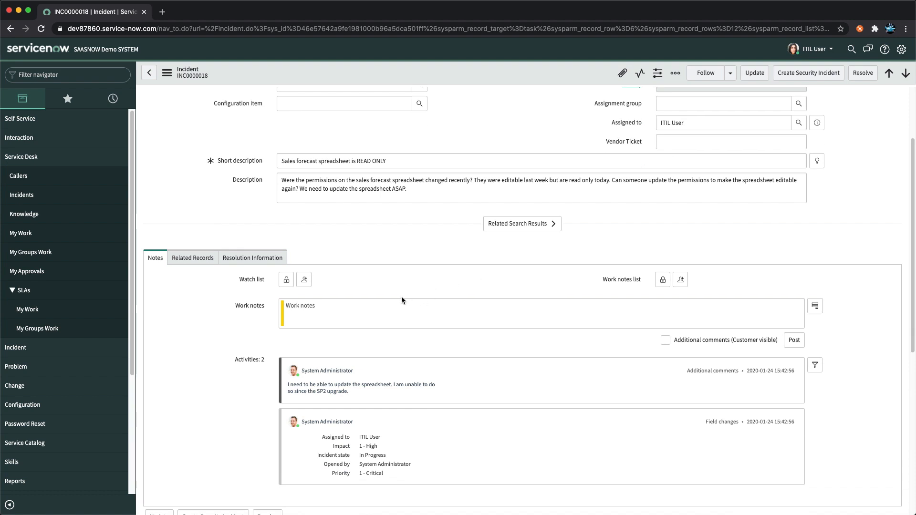
left_click(400, 318)
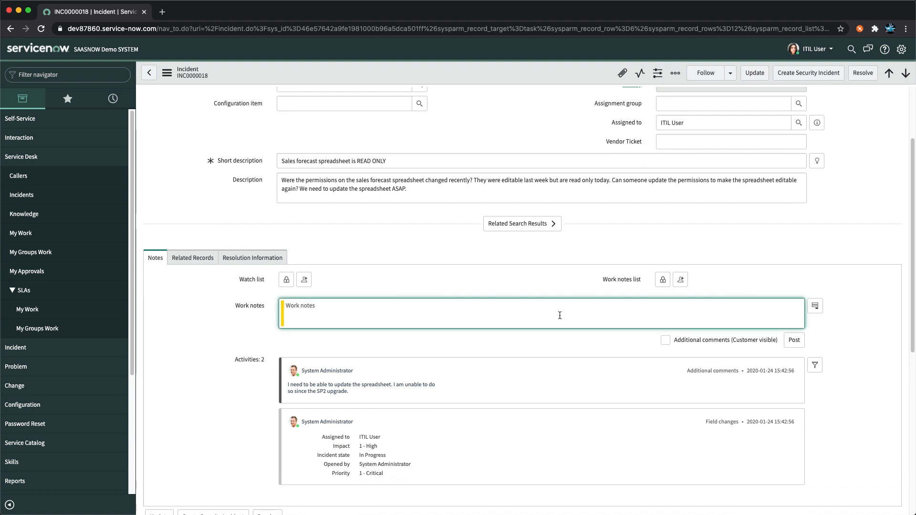
type("I have started workig")
key("BackSpace")
key("BackSpace")
type("ng on it")
left_click(794, 340)
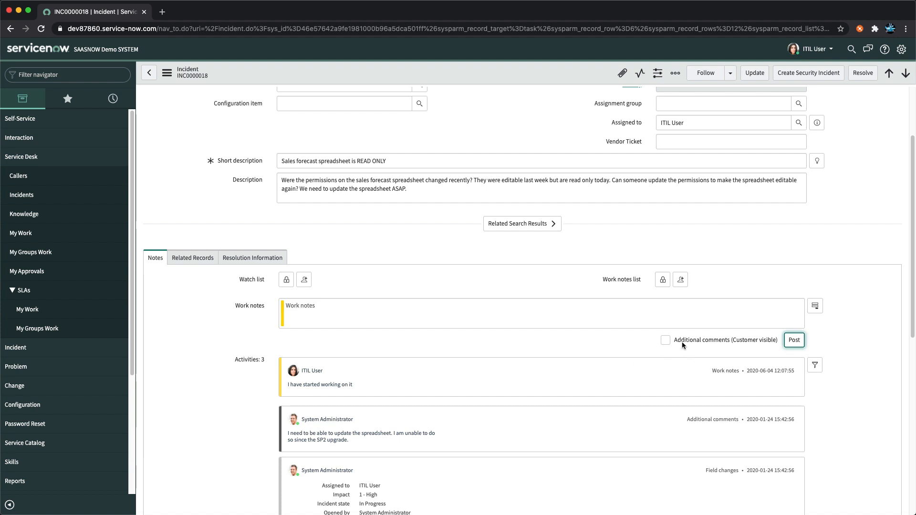
- Switch the note entry to customer-visible additional comments and post the comment "Test" on the incident
left_click(666, 341)
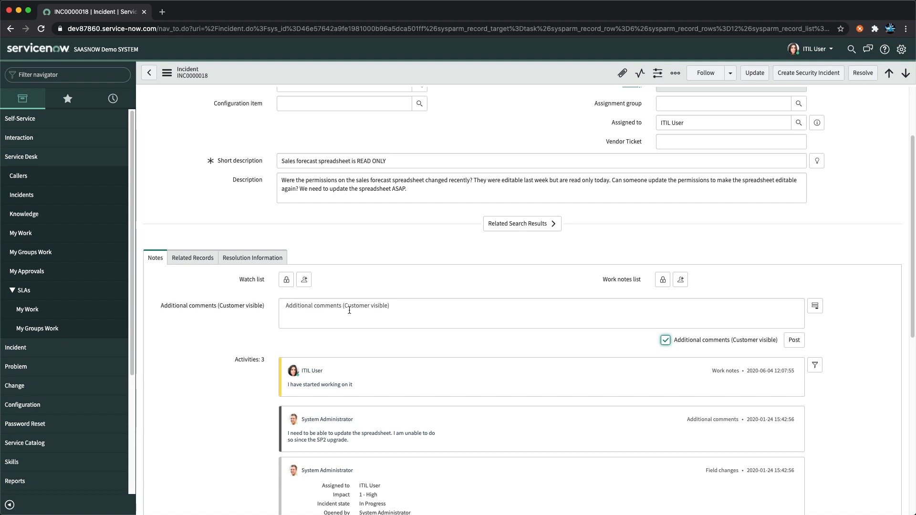
left_click(322, 308)
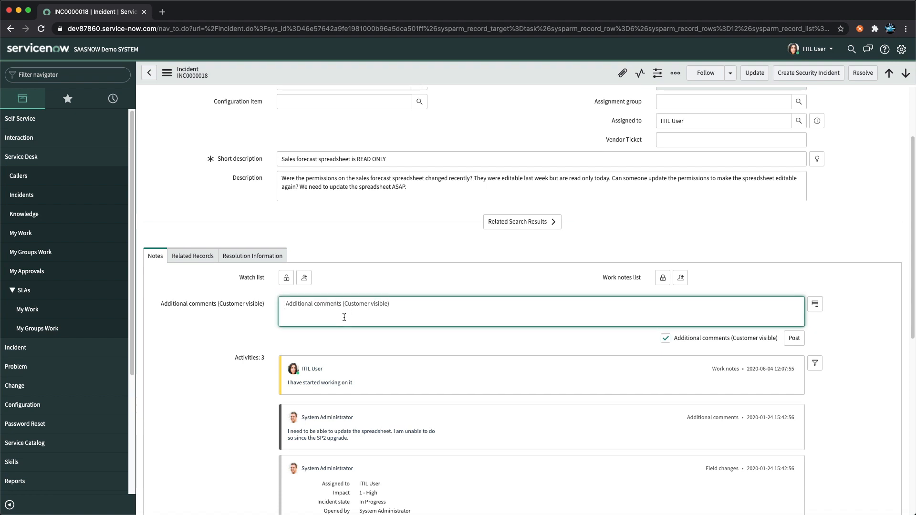
scroll(333, 306, "up", 5)
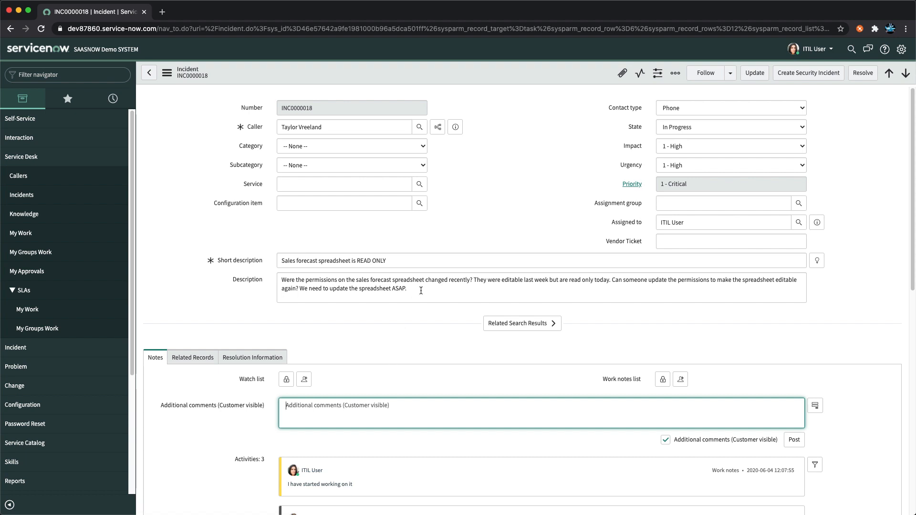
scroll(421, 290, "down", 10)
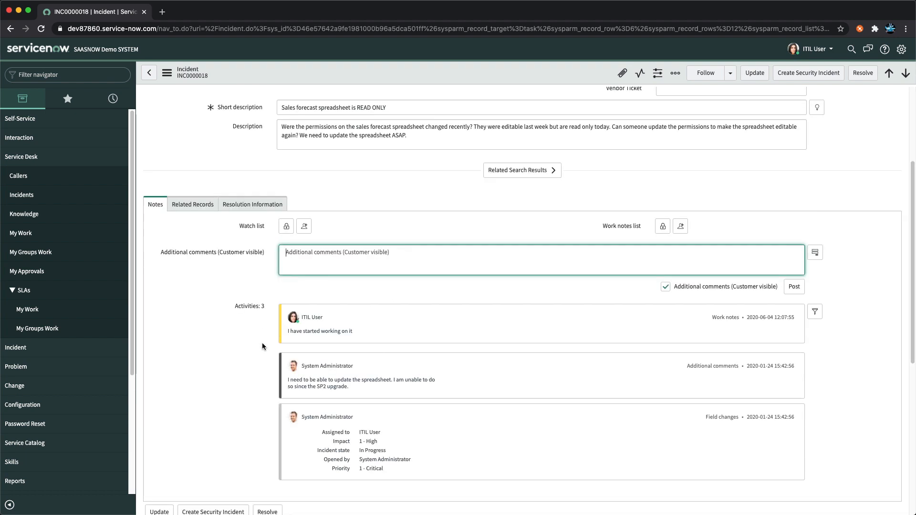
scroll(426, 168, "up", 3)
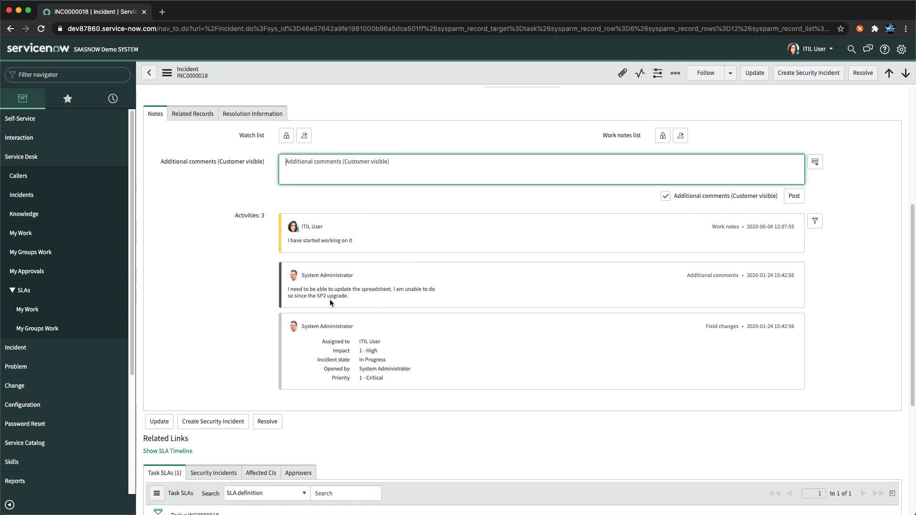
left_click(376, 169)
type("Test")
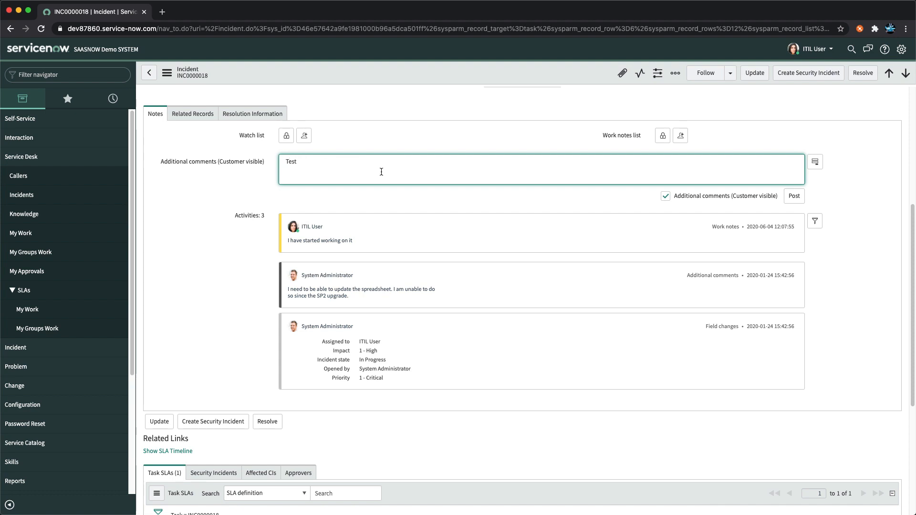
left_click(794, 195)
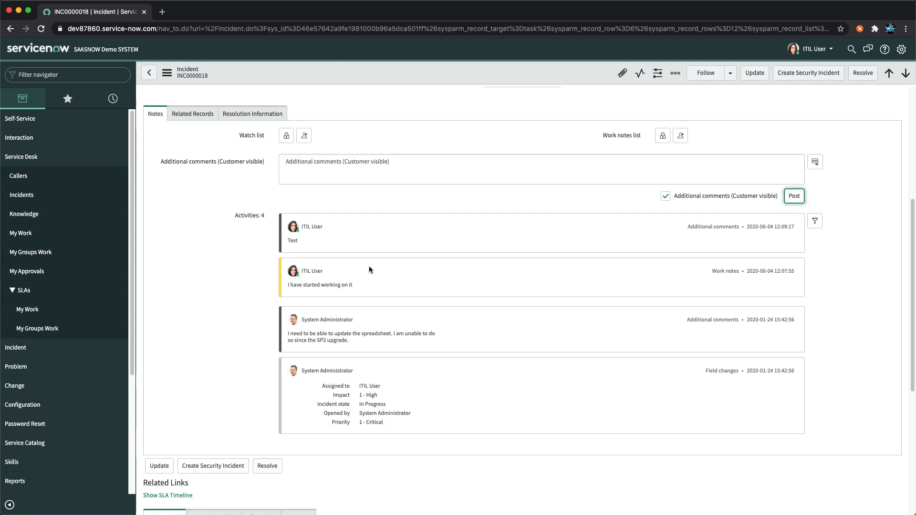
- Reload incident INC0000018 and review its activity stream for the posted work note and comment
scroll(368, 265, "down", 4)
scroll(368, 265, "up", 9)
right_click(453, 76)
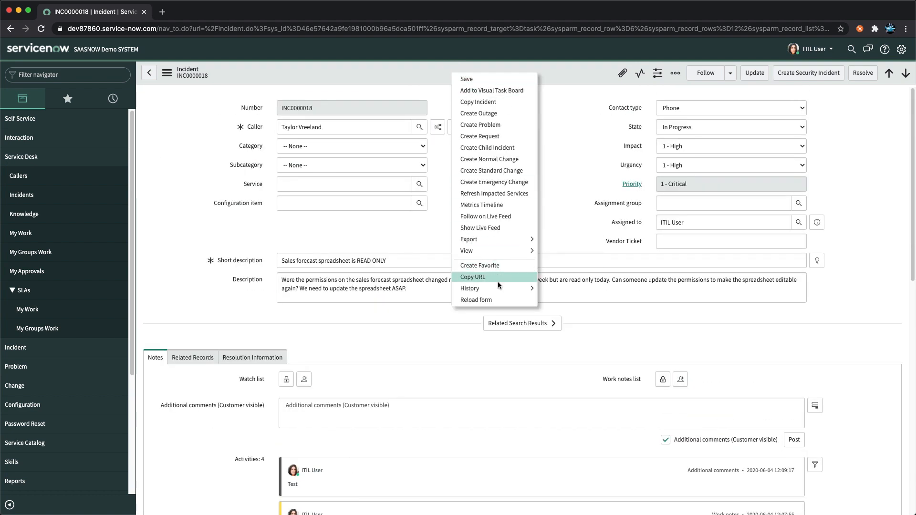
left_click(478, 300)
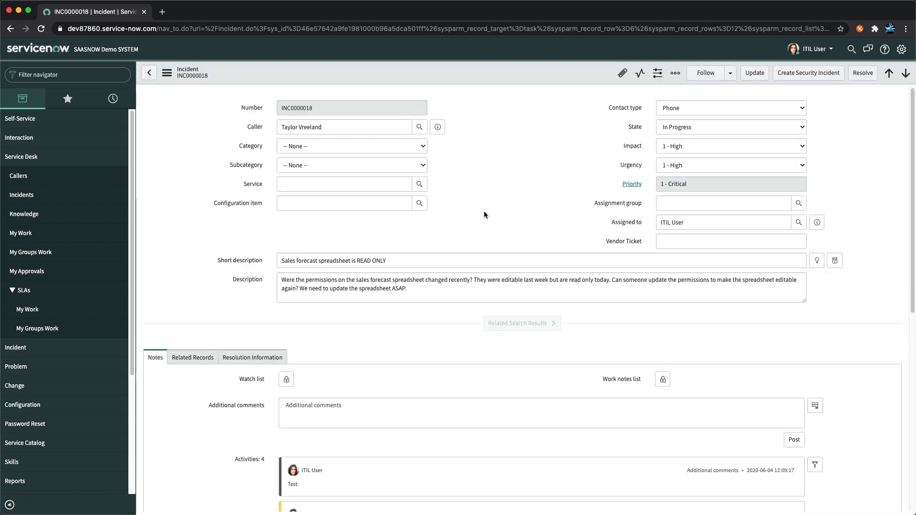
scroll(483, 215, "down", 8)
scroll(319, 280, "up", 1)
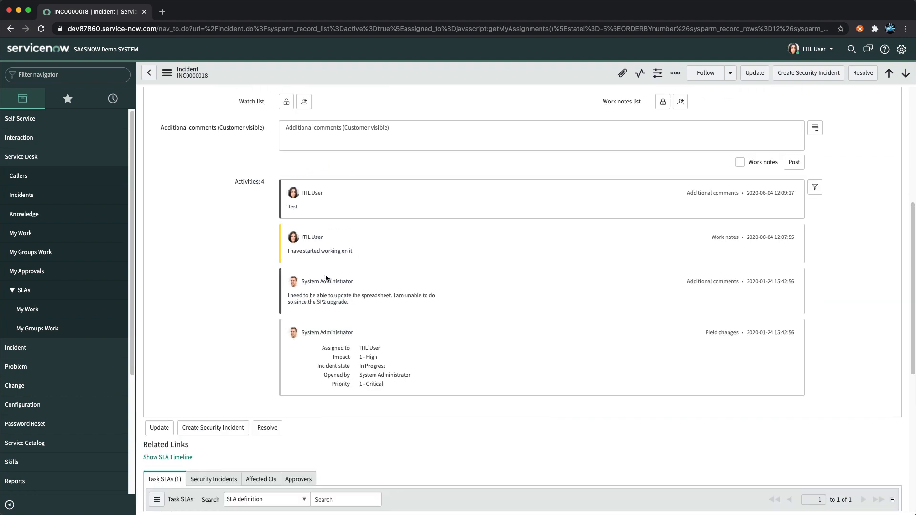
right_click(449, 79)
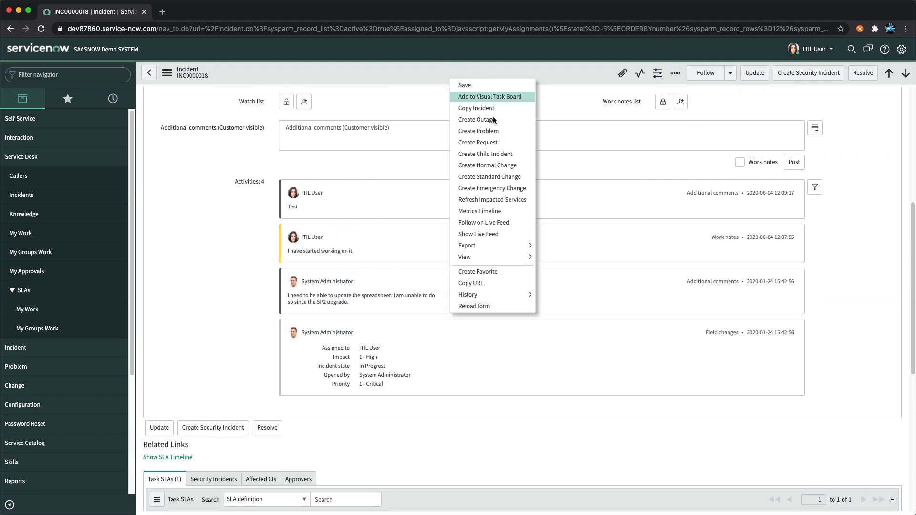
left_click(485, 309)
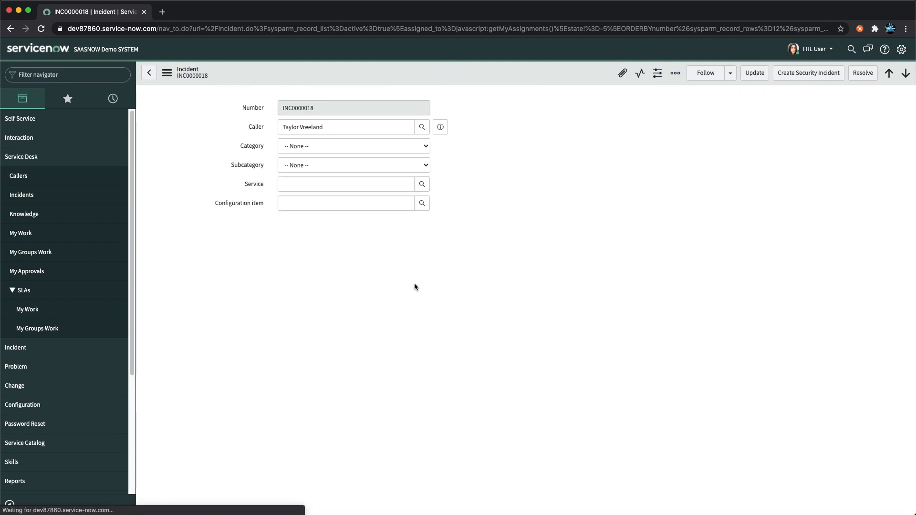
scroll(361, 310, "down", 3)
scroll(361, 309, "down", 1)
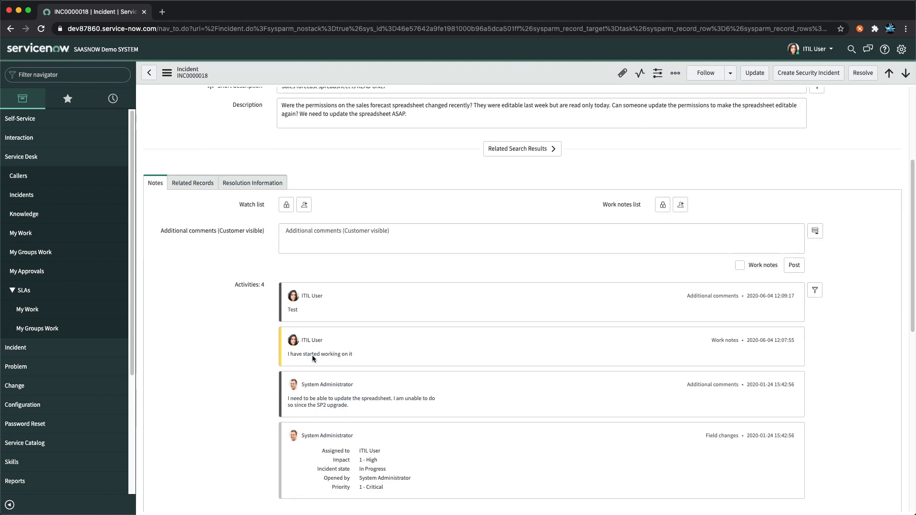
scroll(331, 339, "down", 8)
scroll(330, 340, "up", 10)
scroll(331, 341, "up", 2)
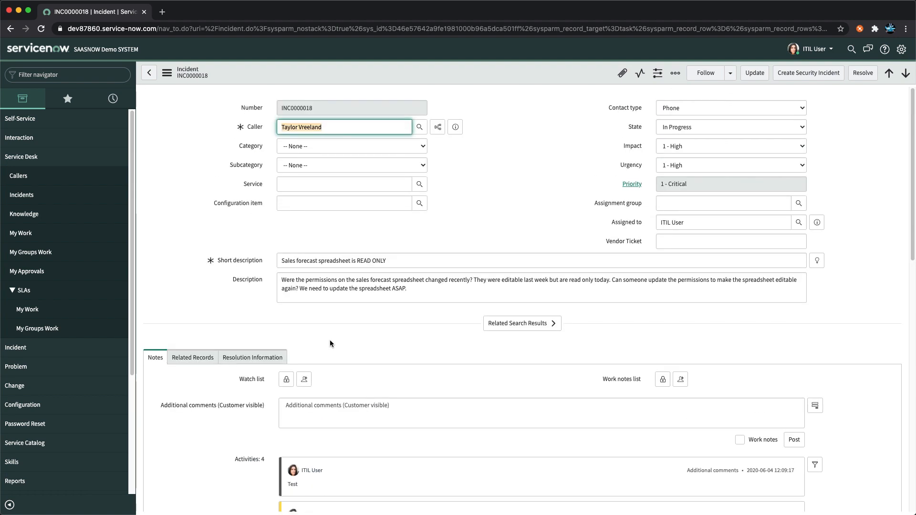
- Compose an email from the incident to its prefilled recipients with the body "TEST" and send it
left_click(675, 75)
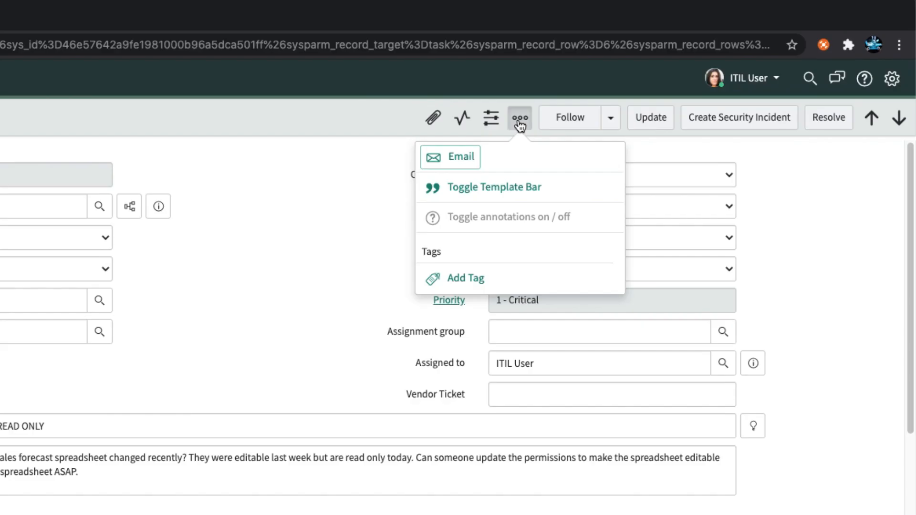
left_click(459, 160)
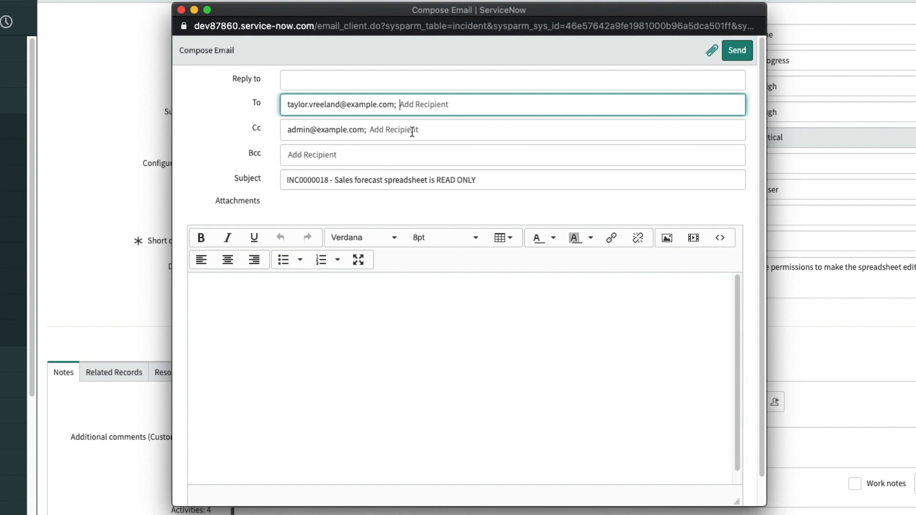
left_click(337, 130)
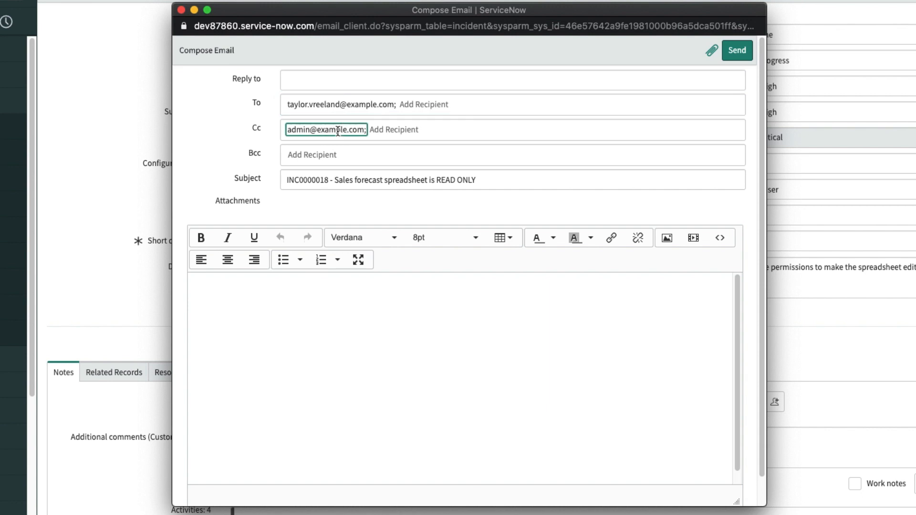
left_click(423, 131)
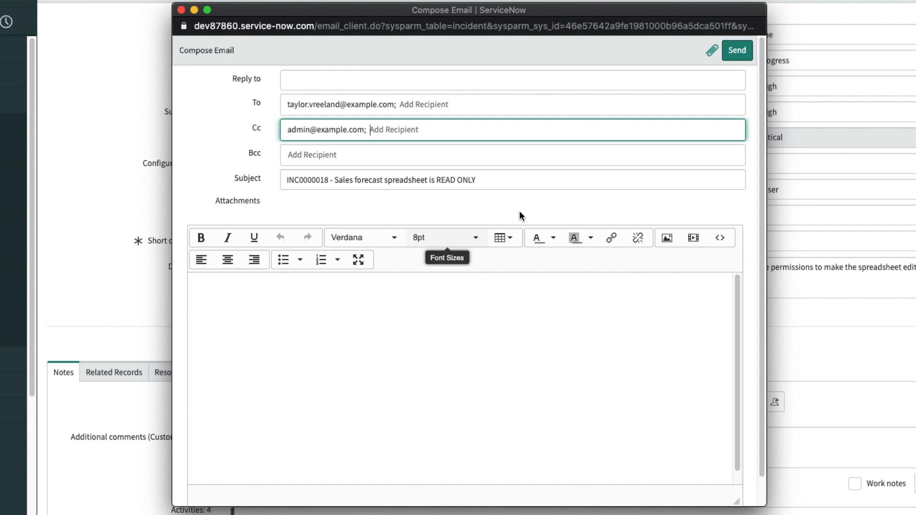
left_click(302, 335)
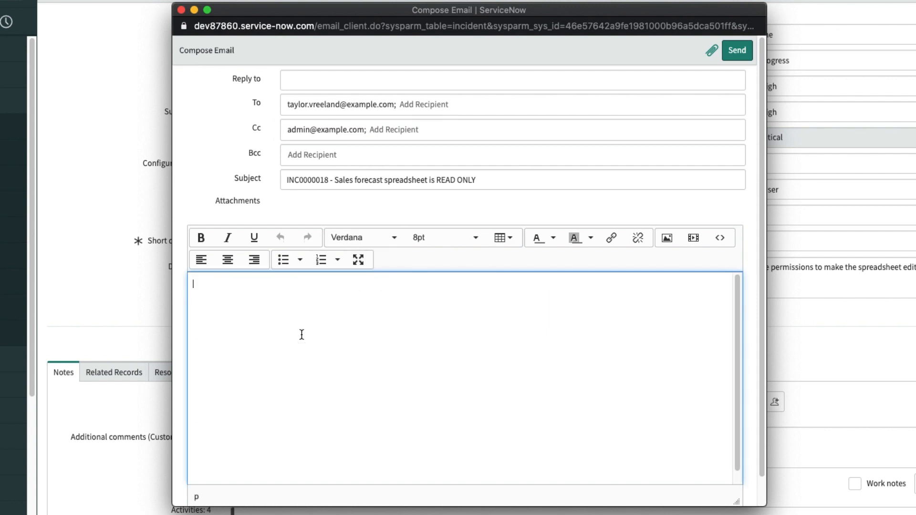
type("TEST")
left_click(744, 60)
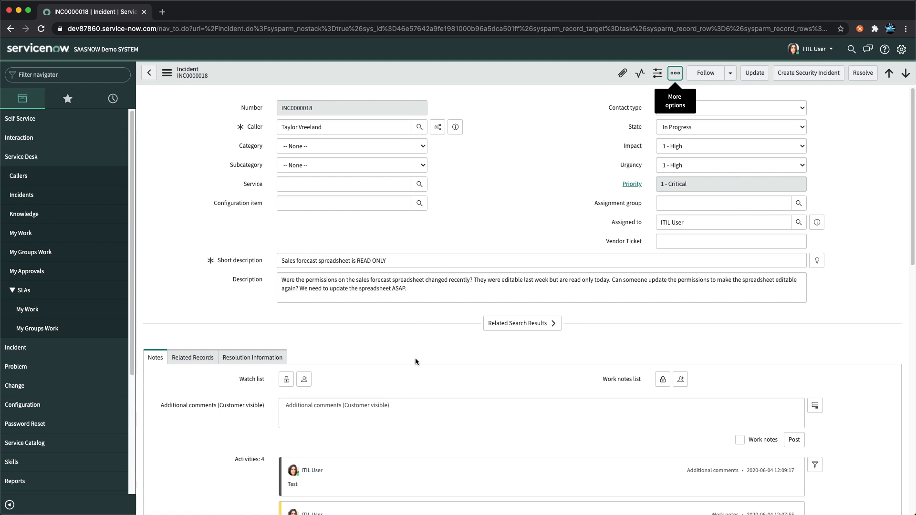
- Reload the incident form and check the activity stream for the sent email
scroll(411, 370, "down", 4)
scroll(412, 374, "up", 5)
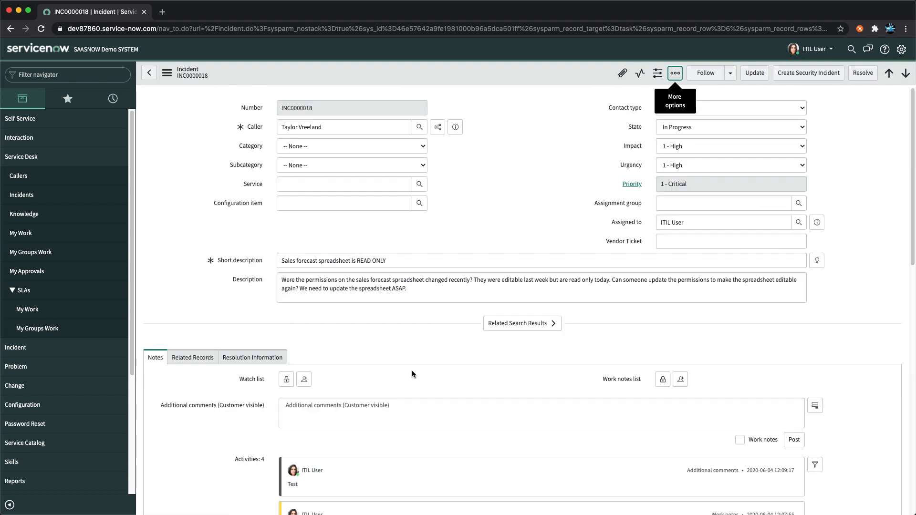
right_click(467, 70)
left_click(513, 297)
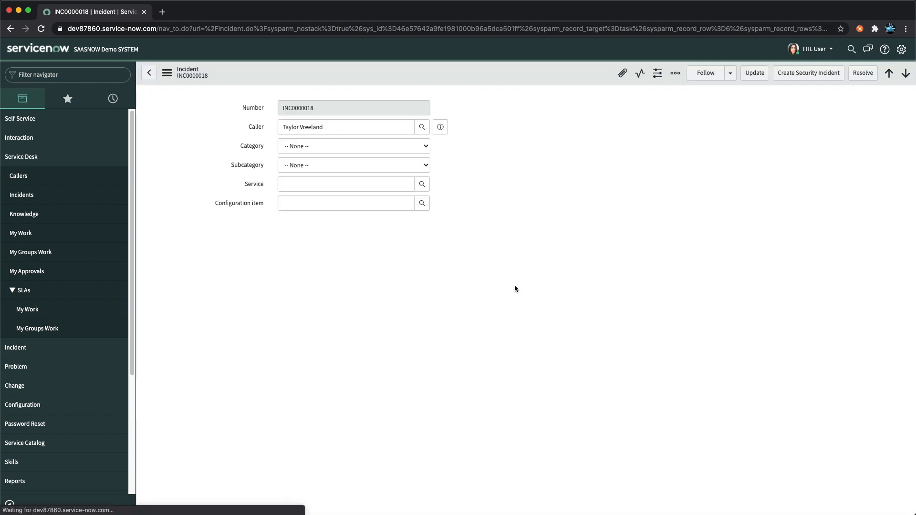
scroll(217, 301, "down", 3)
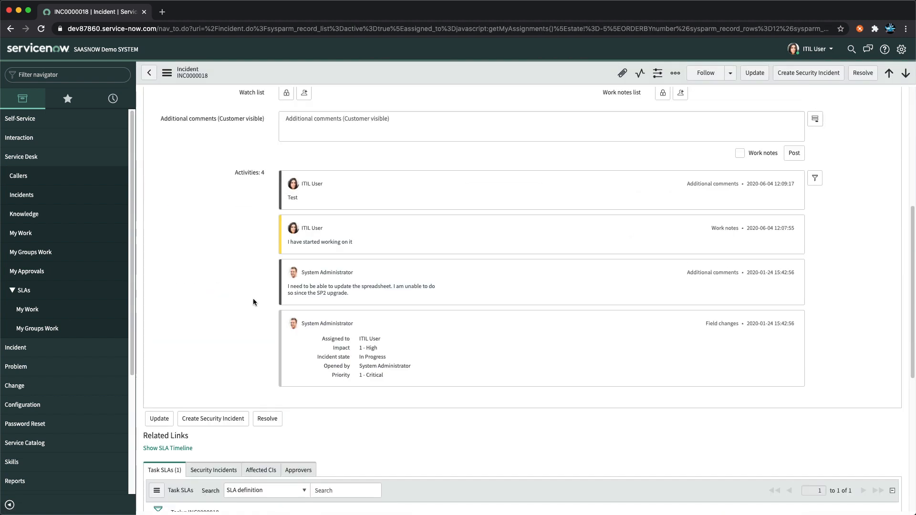
scroll(780, 292, "up", 2)
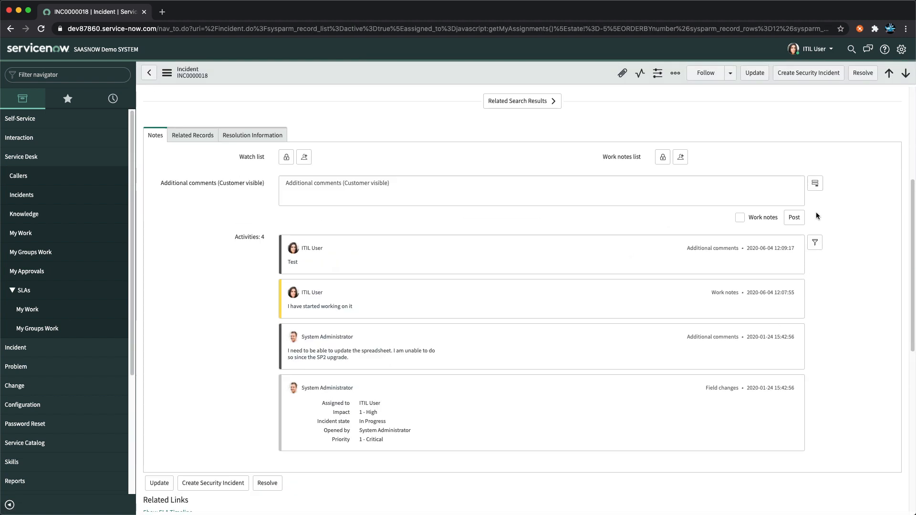
- Show work notes and customer-visible comments as separate entry fields, and review the activity filter options
left_click(815, 184)
left_click(815, 278)
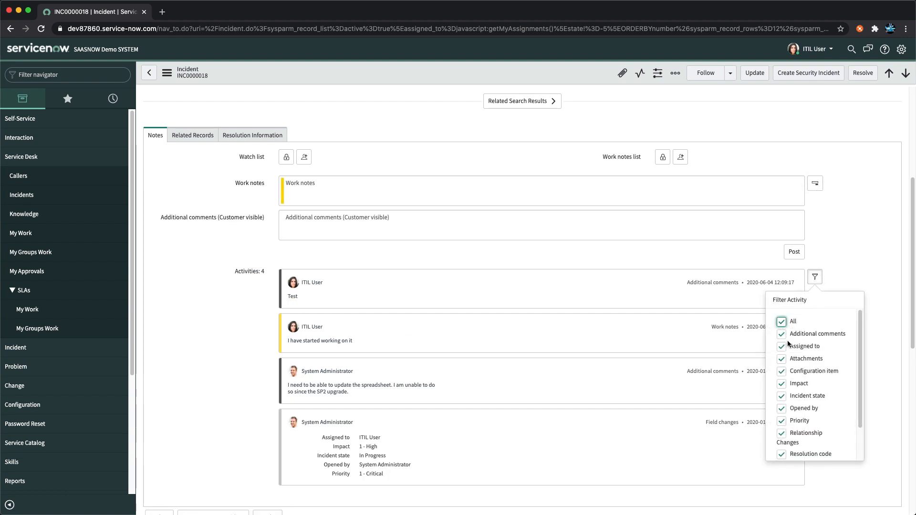
scroll(787, 340, "down", 2)
key("Escape")
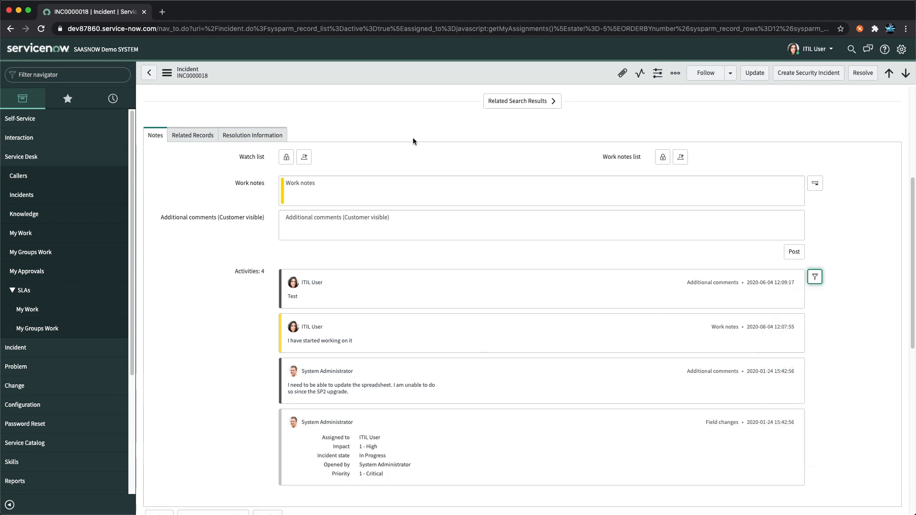
- Refresh incident INC0000018 and look through its activities for the email entry again
right_click(413, 76)
left_click(443, 302)
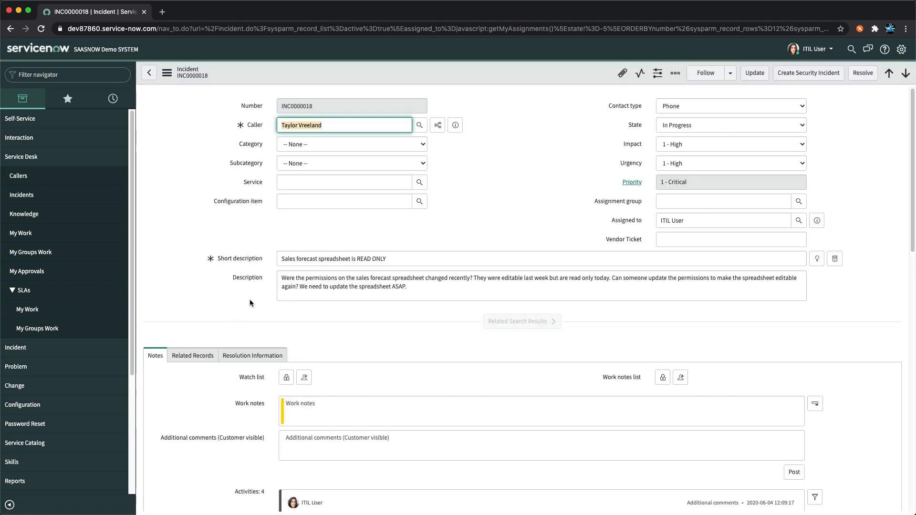
scroll(250, 299, "down", 5)
scroll(383, 296, "down", 1)
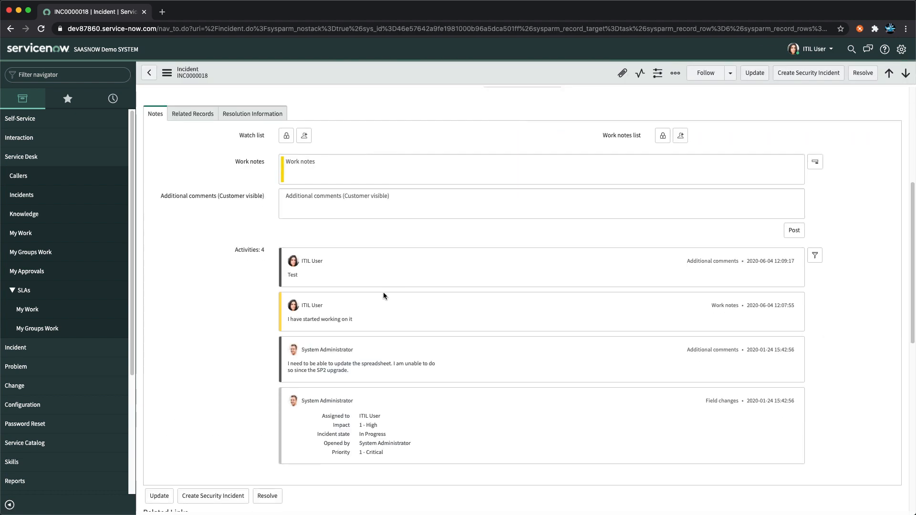
scroll(384, 296, "up", 6)
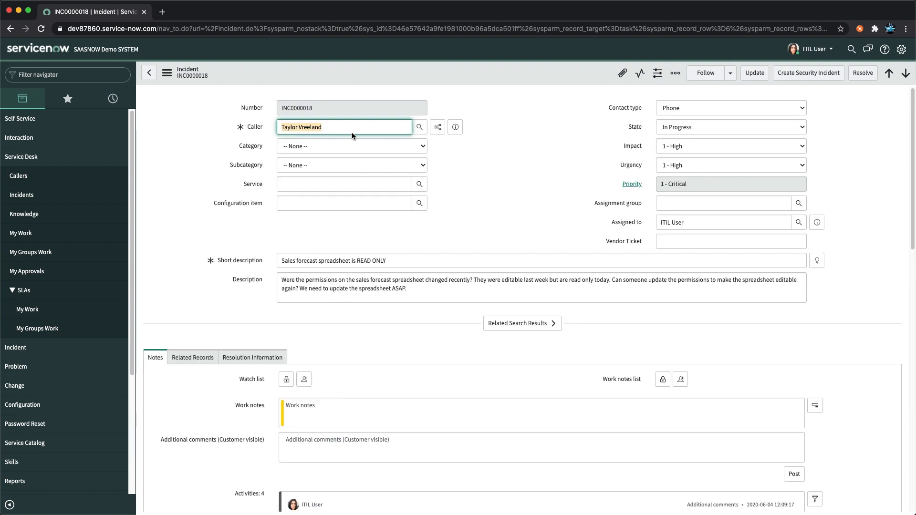
- Preview the caller's user record to check its email and notification settings, and select the incident number
left_click(455, 127)
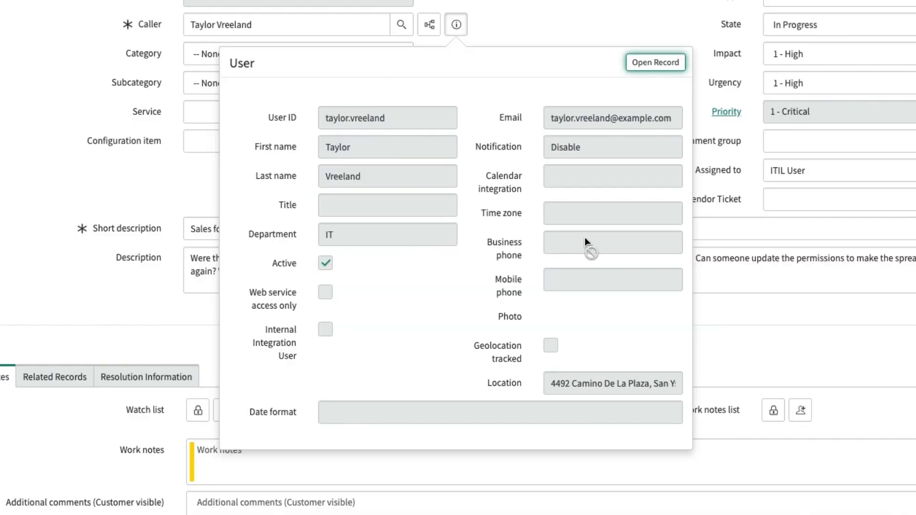
mouse_move(491, 150)
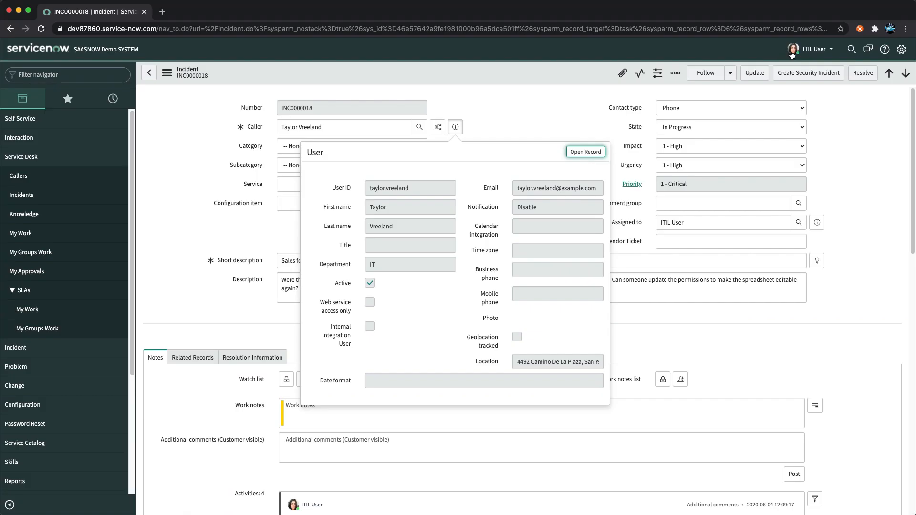
left_click(456, 127)
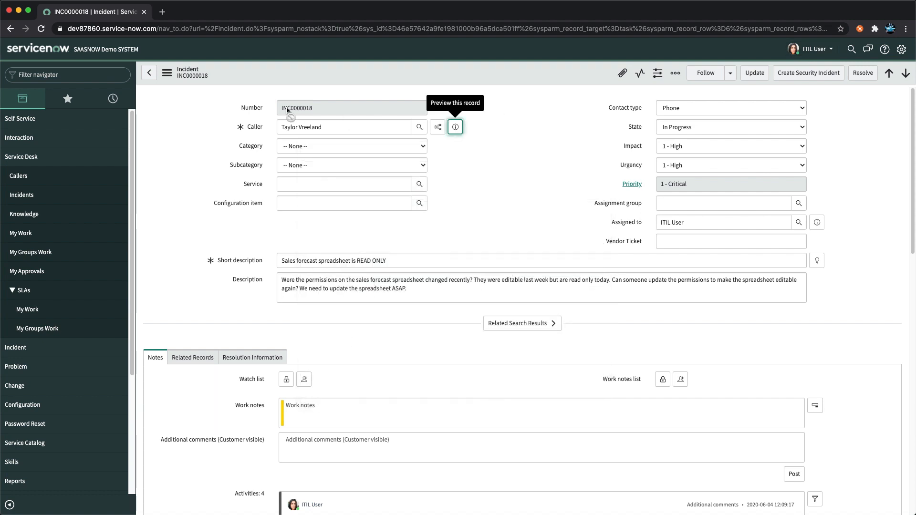
left_click_drag(334, 108, 255, 102)
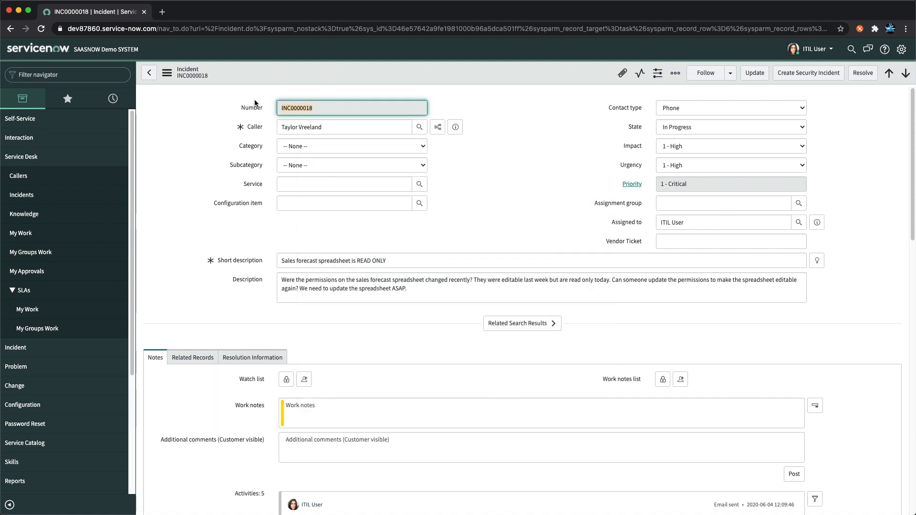
left_click(568, 136)
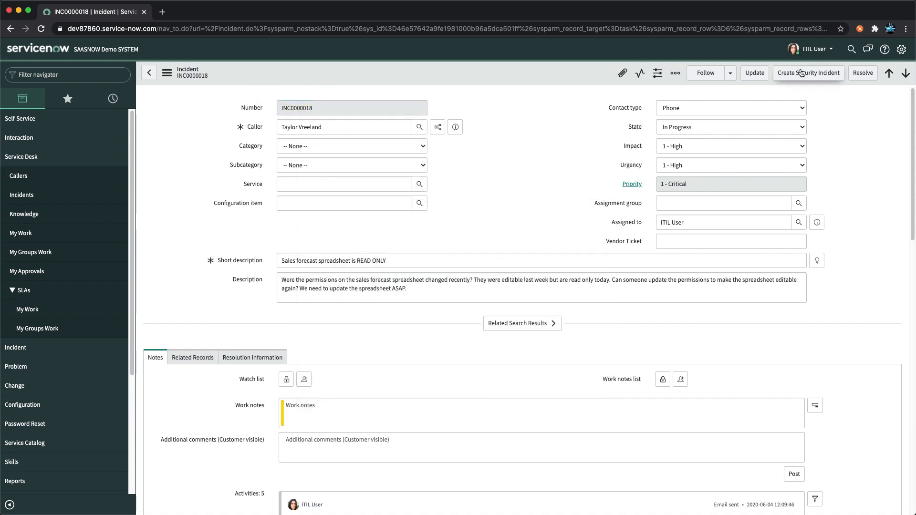
- As System Administrator, impersonate the incident's caller by searching for the caller's full name
left_click(812, 48)
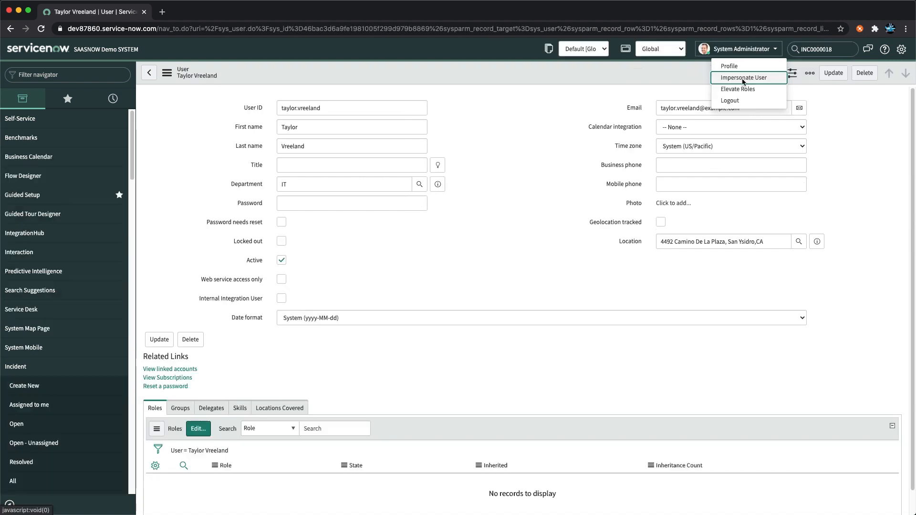
left_click(744, 81)
left_click(439, 86)
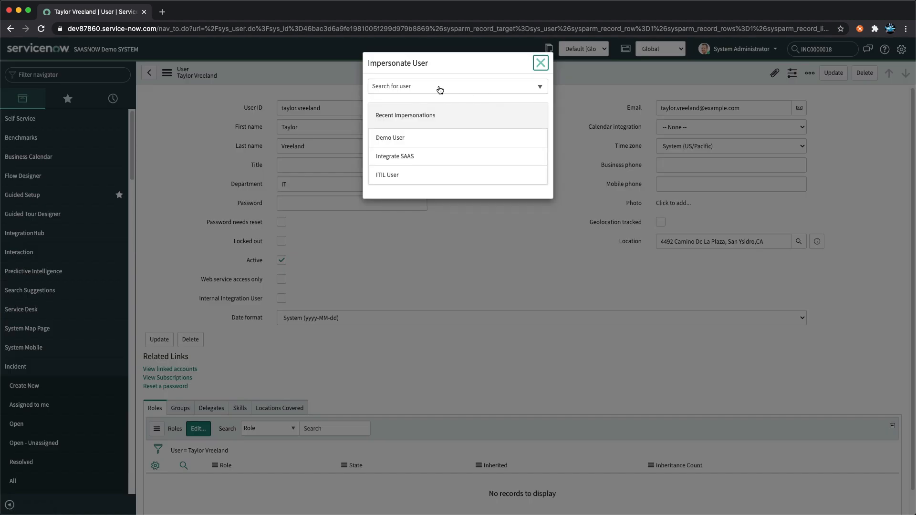
type("Taylor Vreeland")
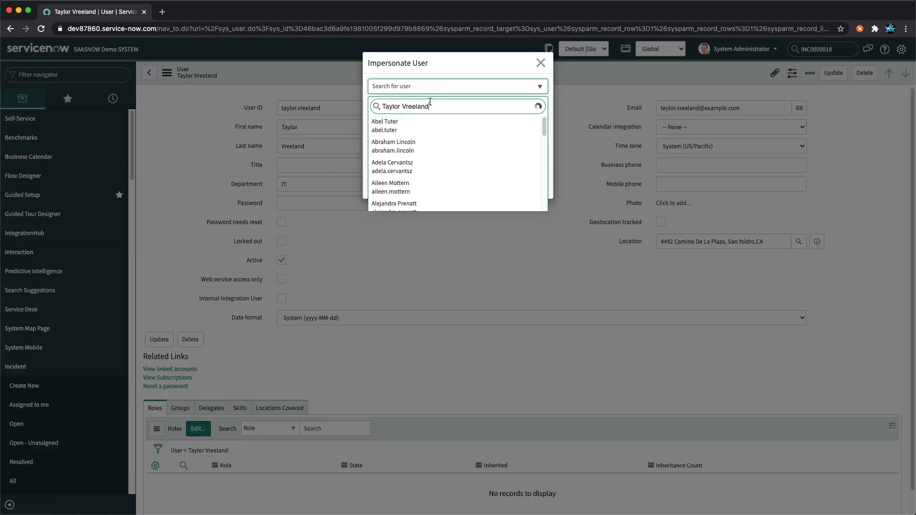
left_click(420, 124)
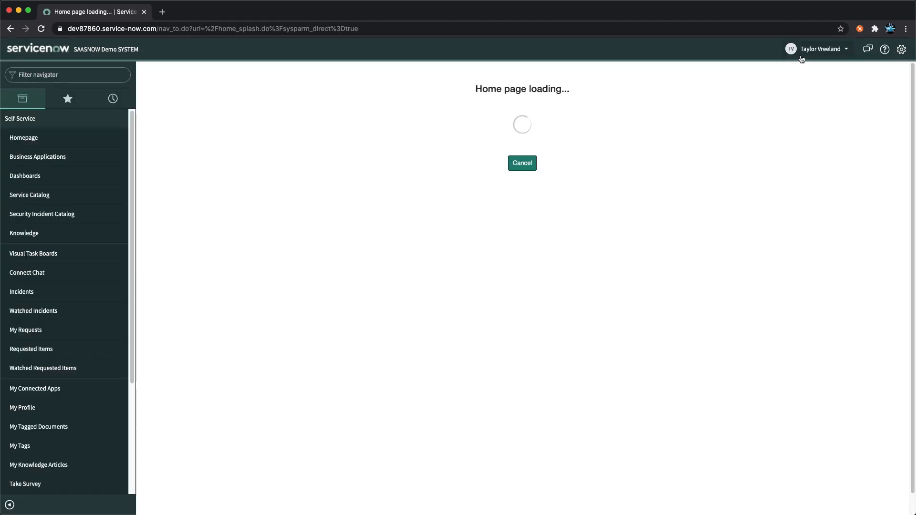
- Open the impersonated caller's own user profile
left_click(812, 50)
left_click(807, 66)
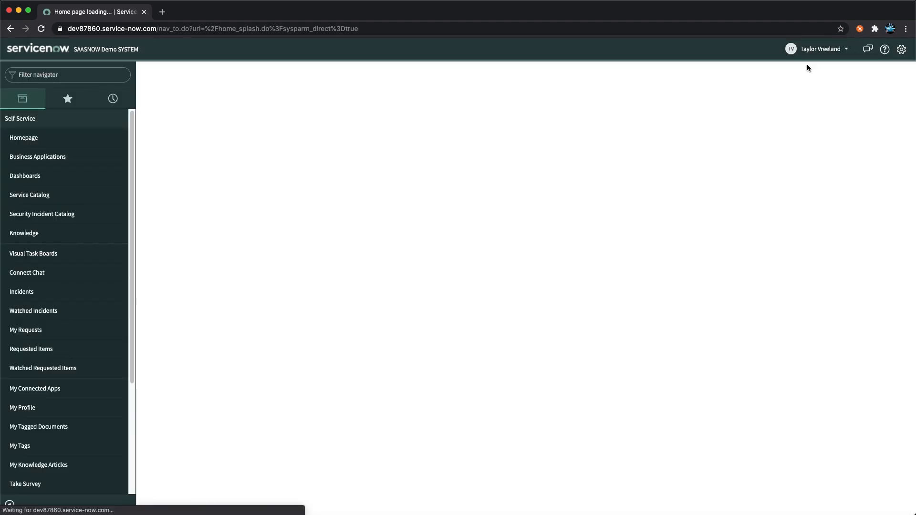
left_click(504, 158)
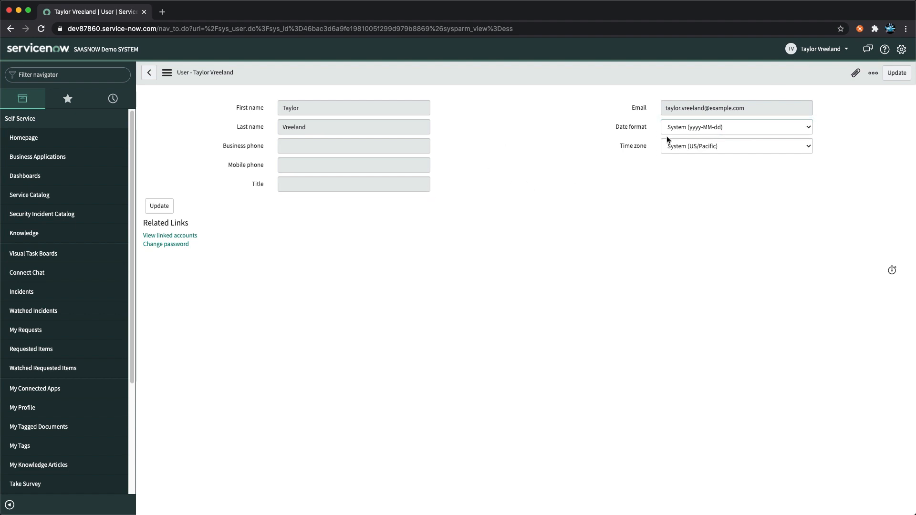
- Turn on Allow Notifications in the impersonated caller's notification settings and close the system settings
left_click(905, 55)
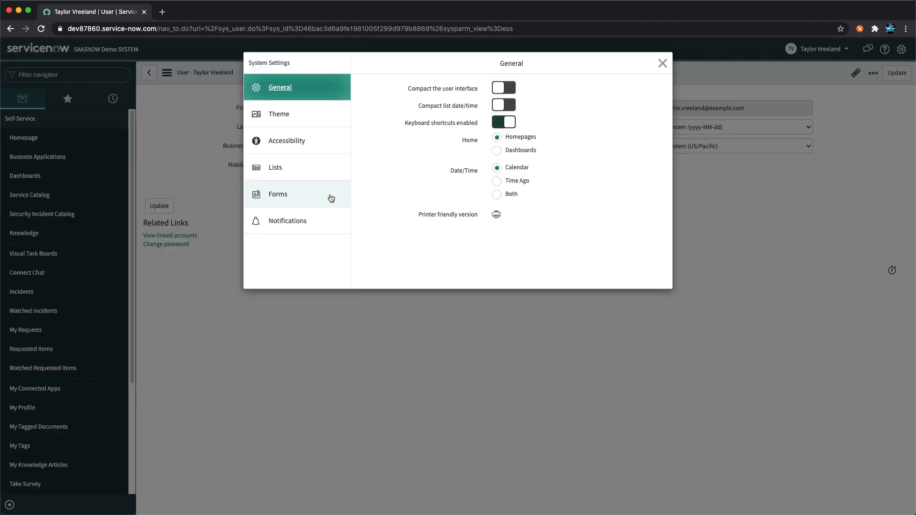
left_click(279, 221)
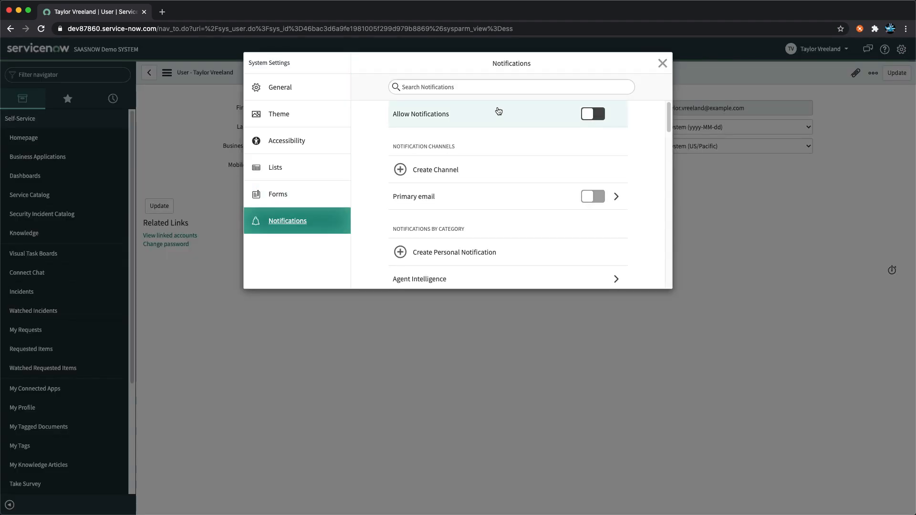
left_click(596, 114)
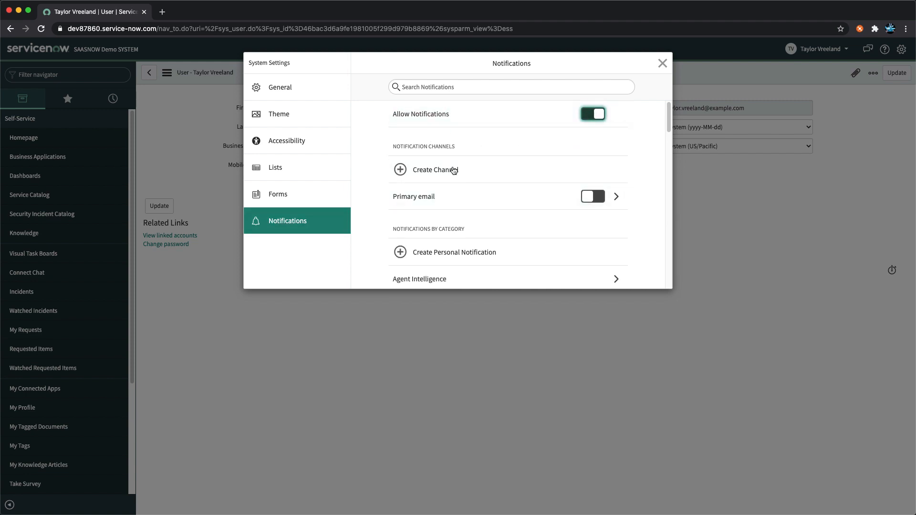
left_click(662, 64)
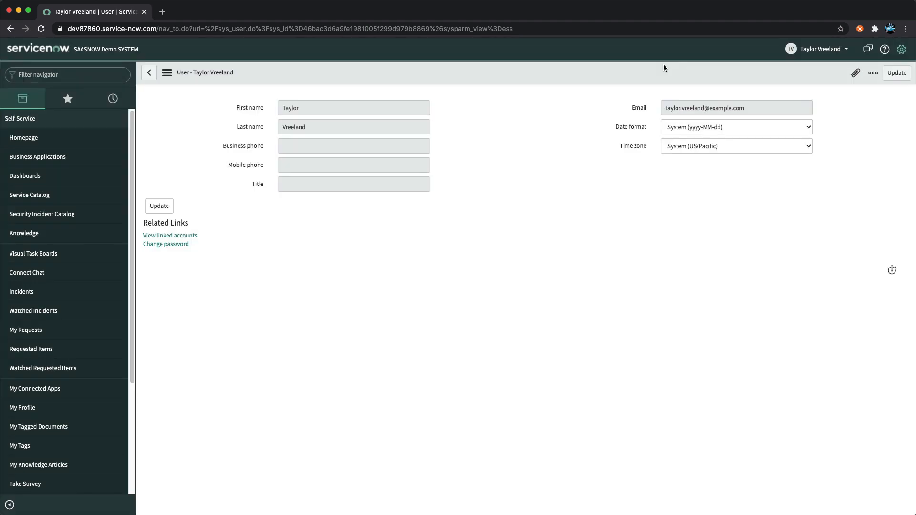
- Switch the impersonation from the caller to ITIL User
left_click(819, 49)
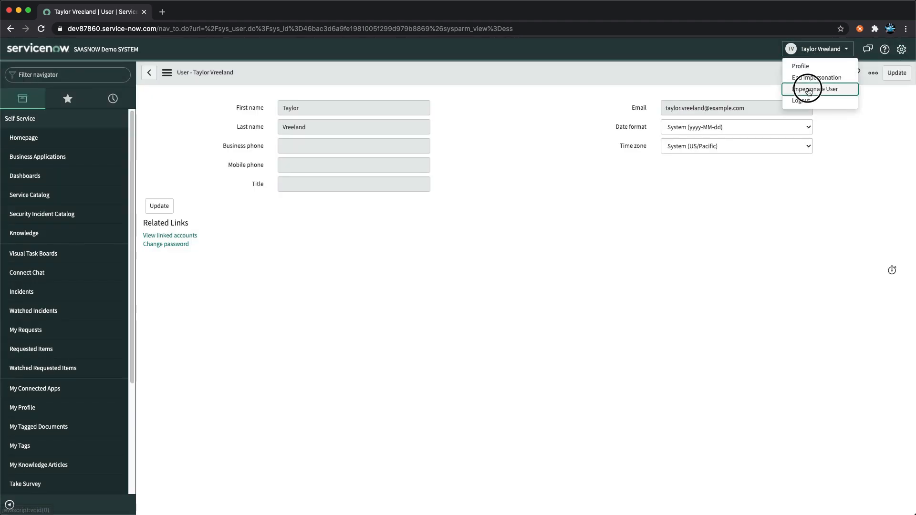
left_click(811, 89)
left_click(390, 196)
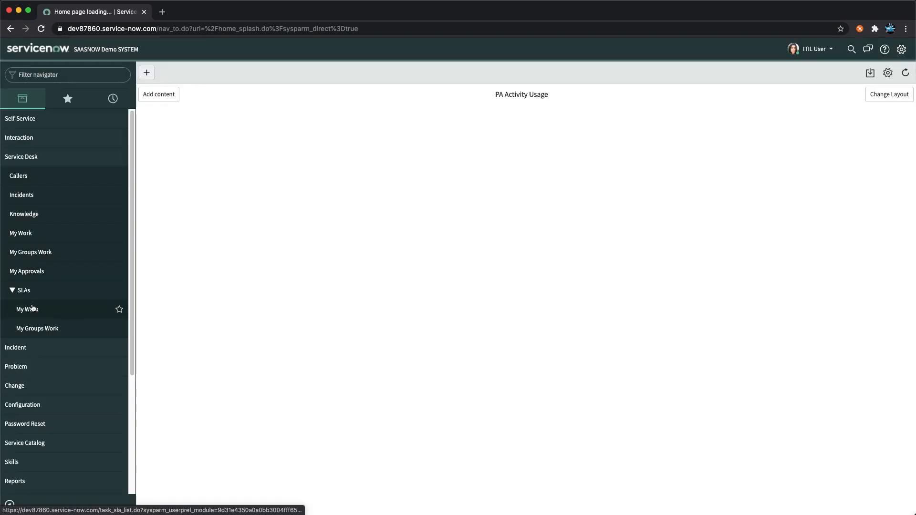
- Open incident INC0000018 from the Service Desk My Work list and expand the email details of the sent email in its activities
left_click(21, 233)
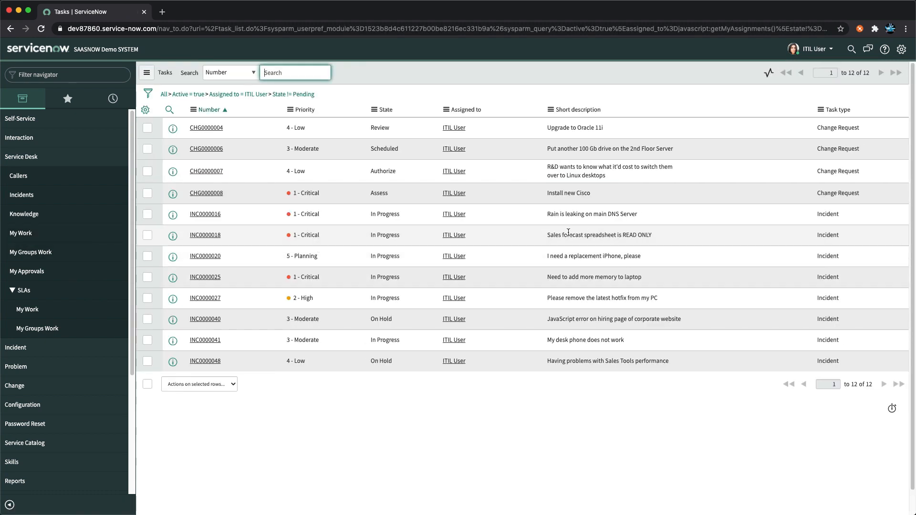
left_click(205, 238)
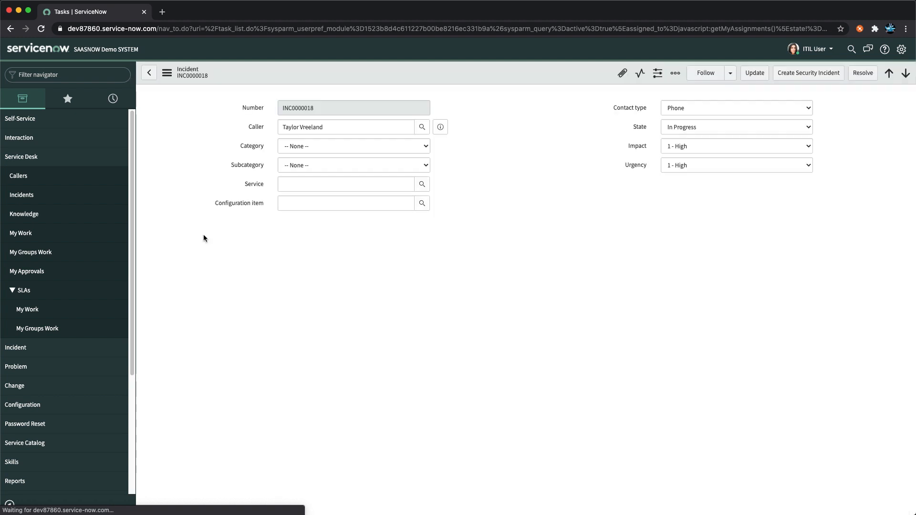
scroll(374, 310, "down", 3)
scroll(374, 312, "down", 5)
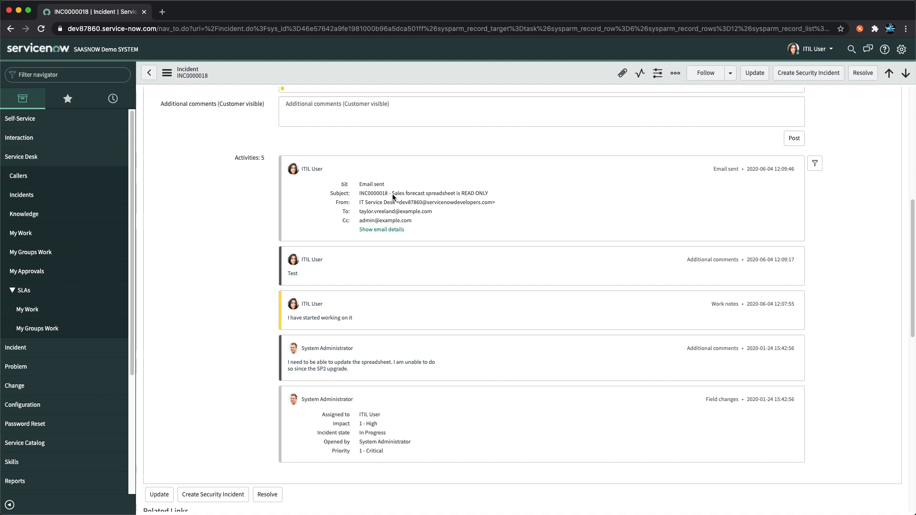
left_click(376, 230)
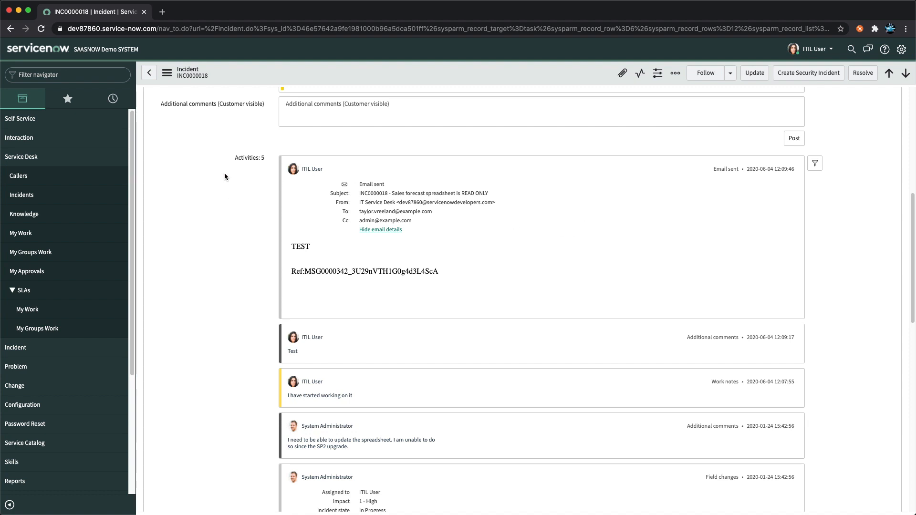
- Review the incident's work notes and comments fields, its activity entries and its related Task SLAs
scroll(361, 244, "down", 3)
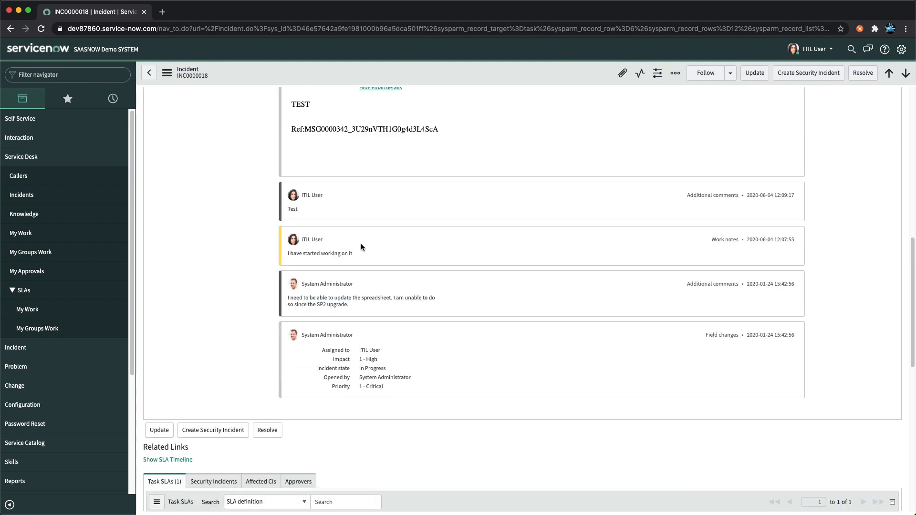
scroll(361, 244, "up", 10)
scroll(358, 267, "down", 9)
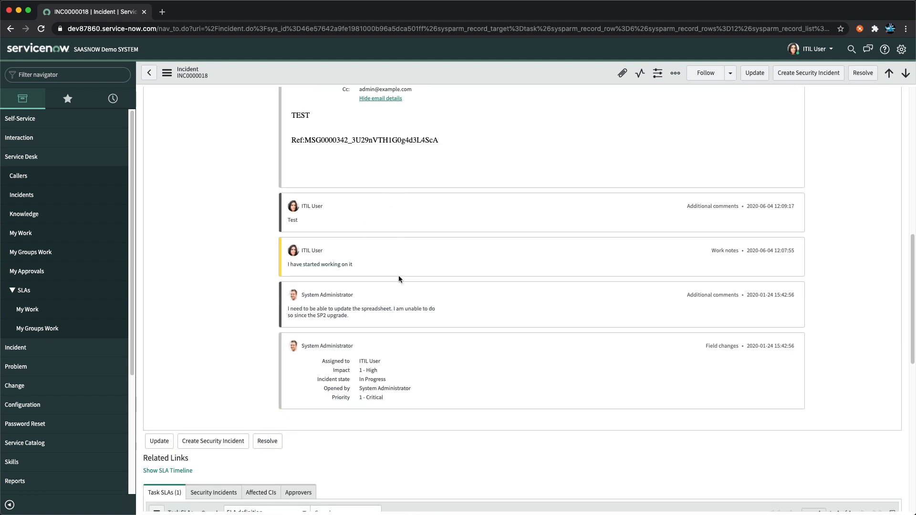
scroll(398, 272, "down", 2)
scroll(398, 272, "up", 6)
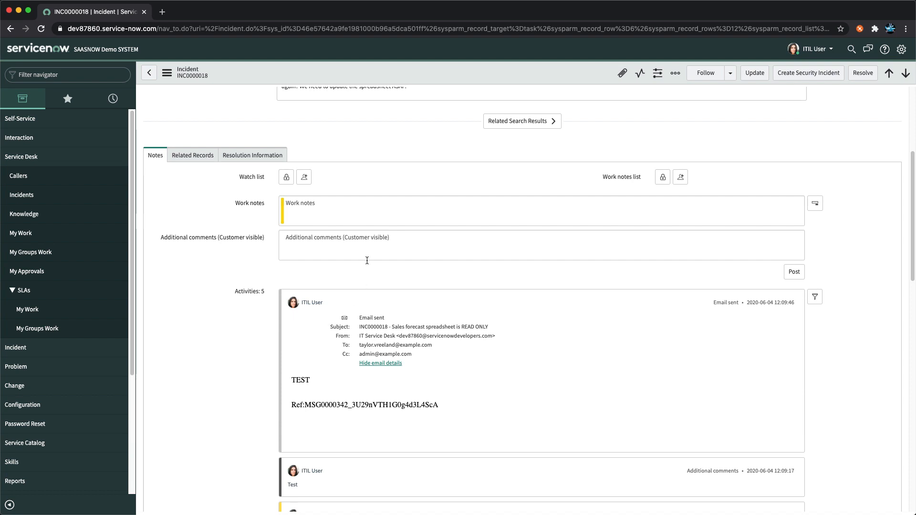
scroll(367, 260, "down", 4)
scroll(399, 369, "down", 4)
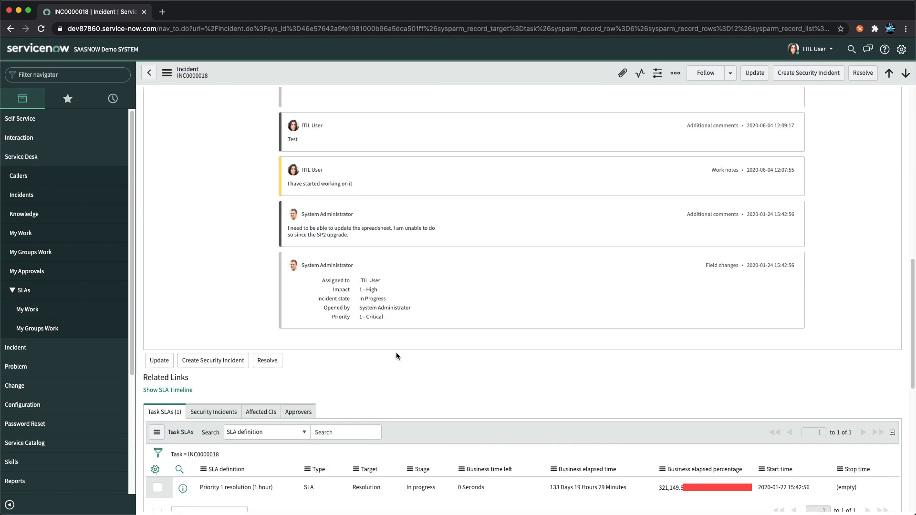
scroll(396, 352, "up", 10)
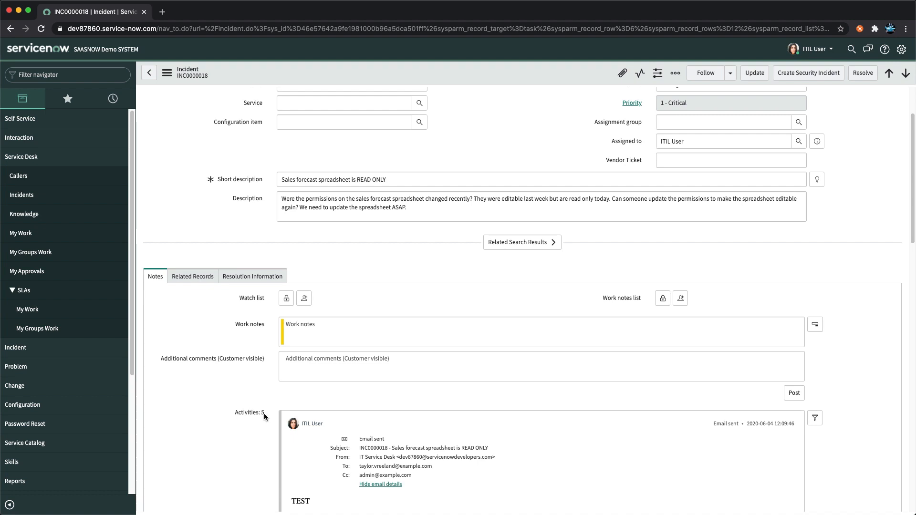